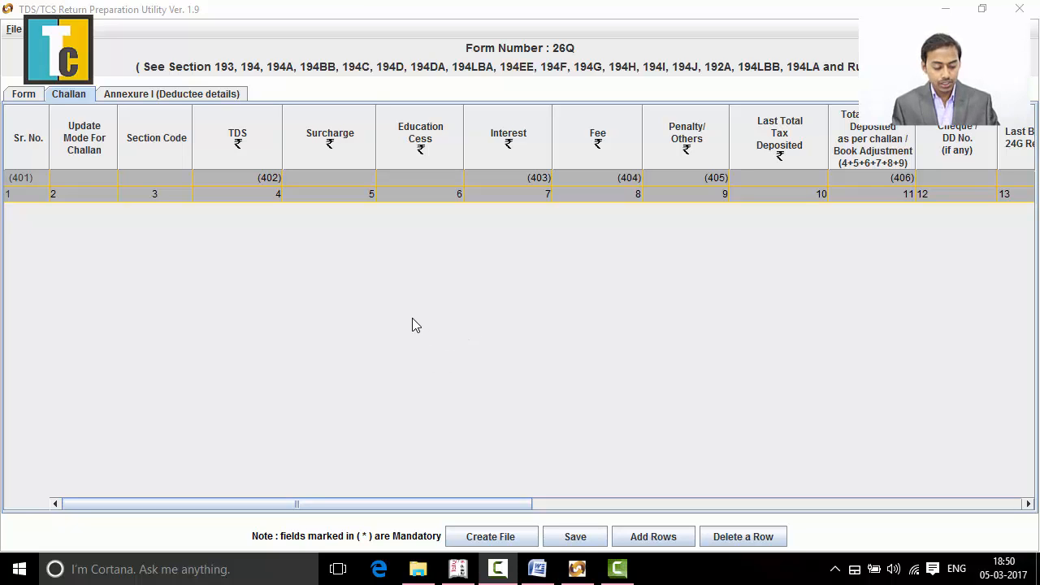
- Switch to the Word document Tax deducted at Source.docx and review the challan details listed below the party table
key("alt+Tab")
key("alt+Tab")
key("alt+Tab")
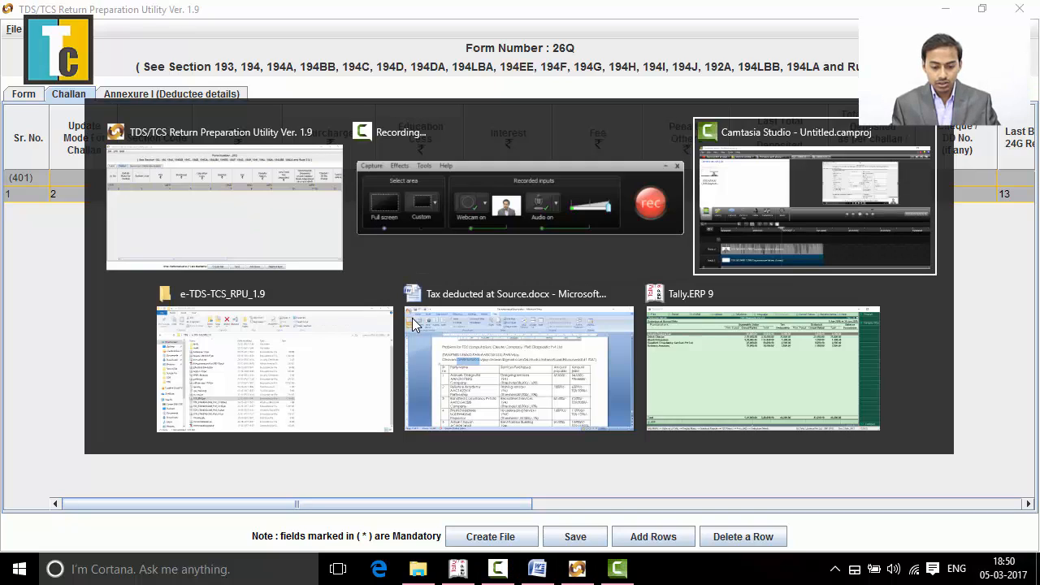
key("alt+Tab")
key("alt+Tab")
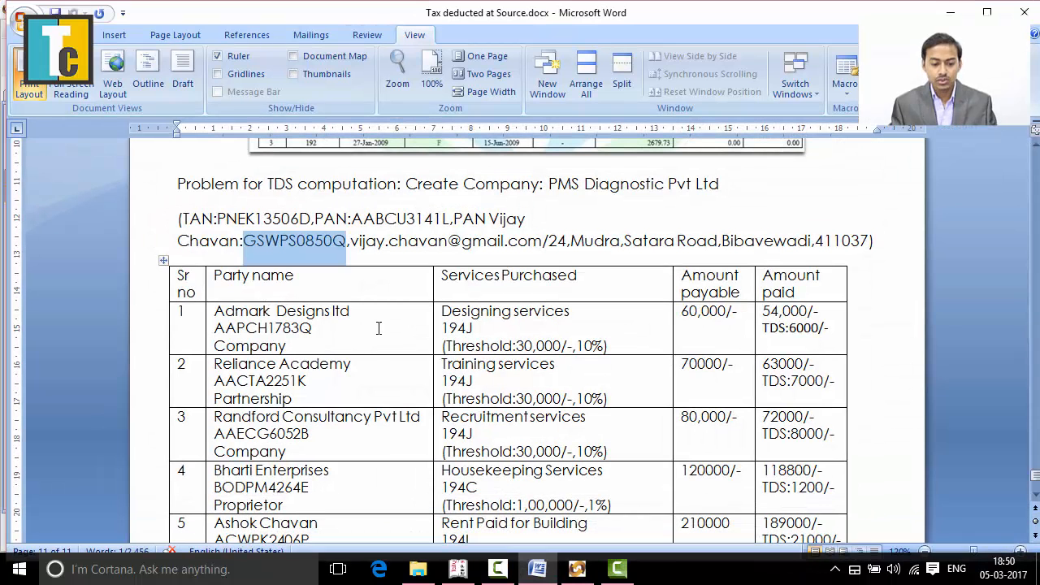
scroll(397, 351, "down", 5)
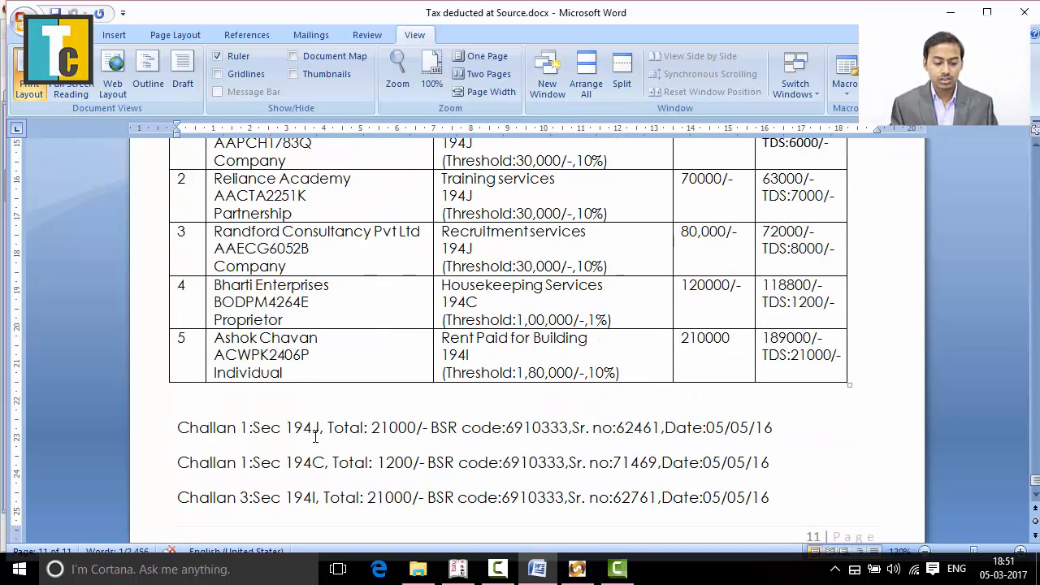
left_click(321, 435)
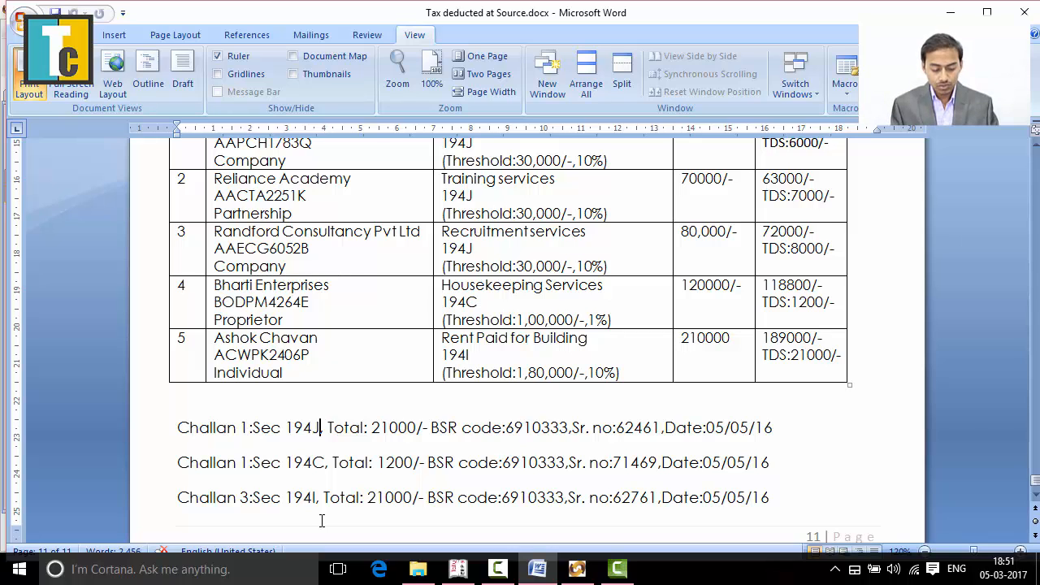
- Return to the TDS/TCS Return Preparation Utility and add 3 rows to the Challan sheet
key("alt+Tab")
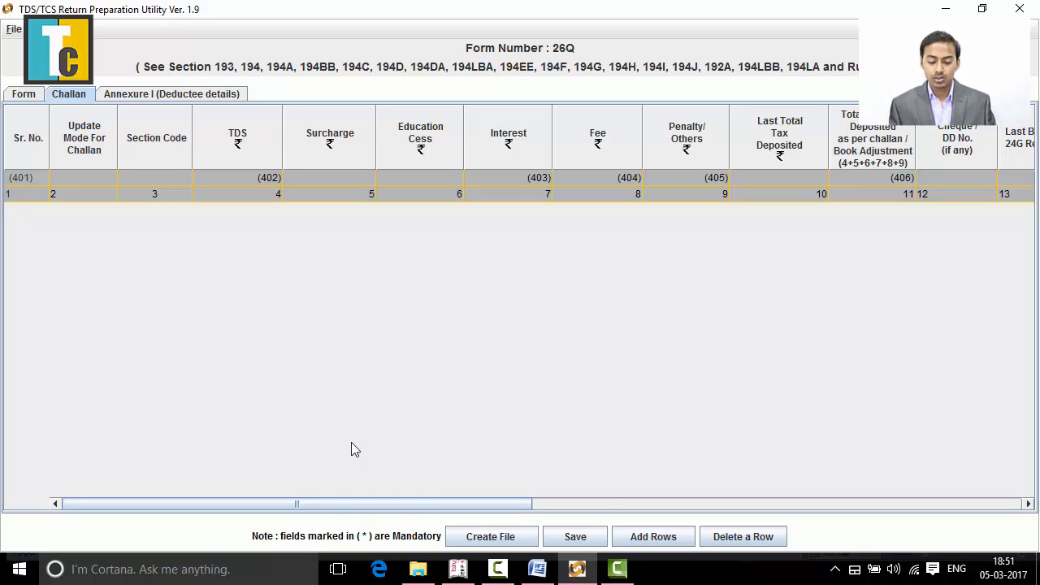
left_click(661, 540)
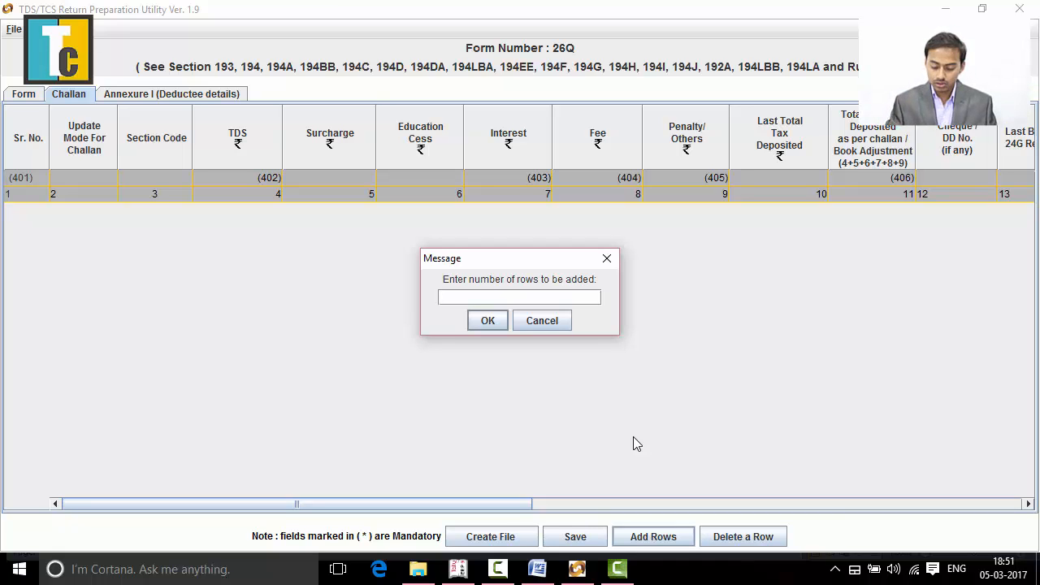
type("3")
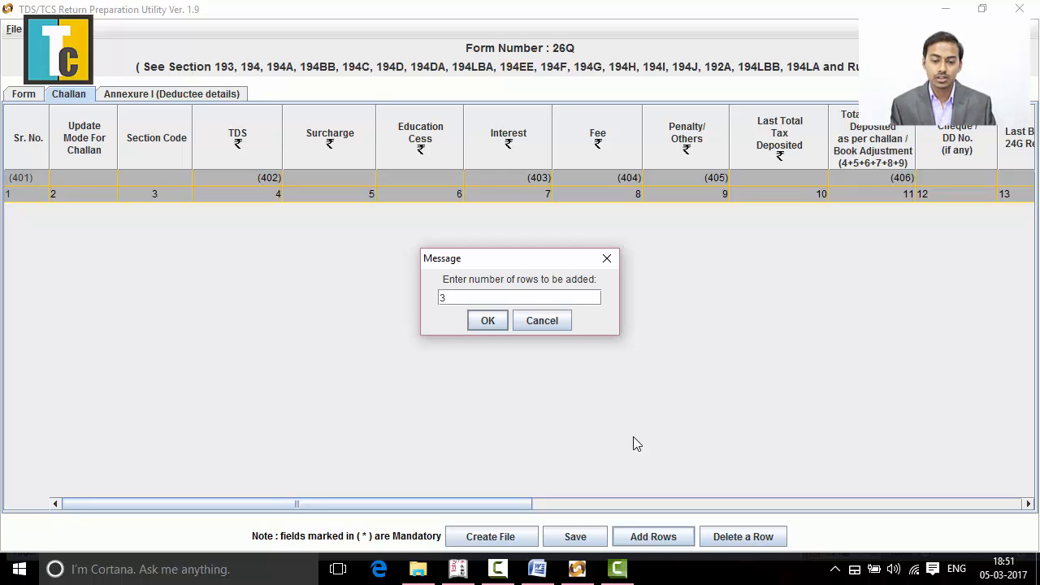
left_click(489, 320)
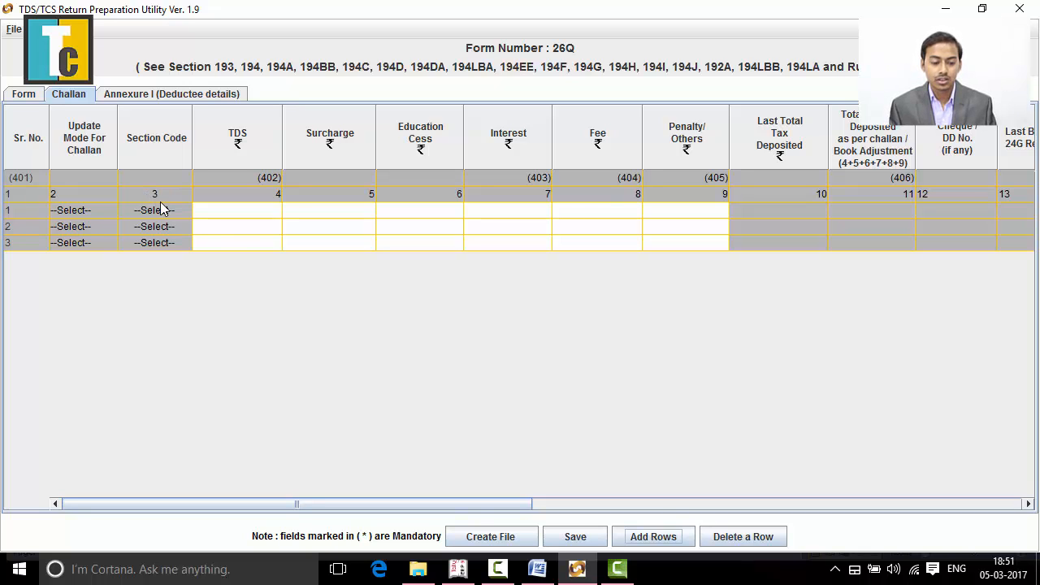
- Look through the first challan row's columns up to the BSR code and come back to its TDS cell
left_click(236, 212)
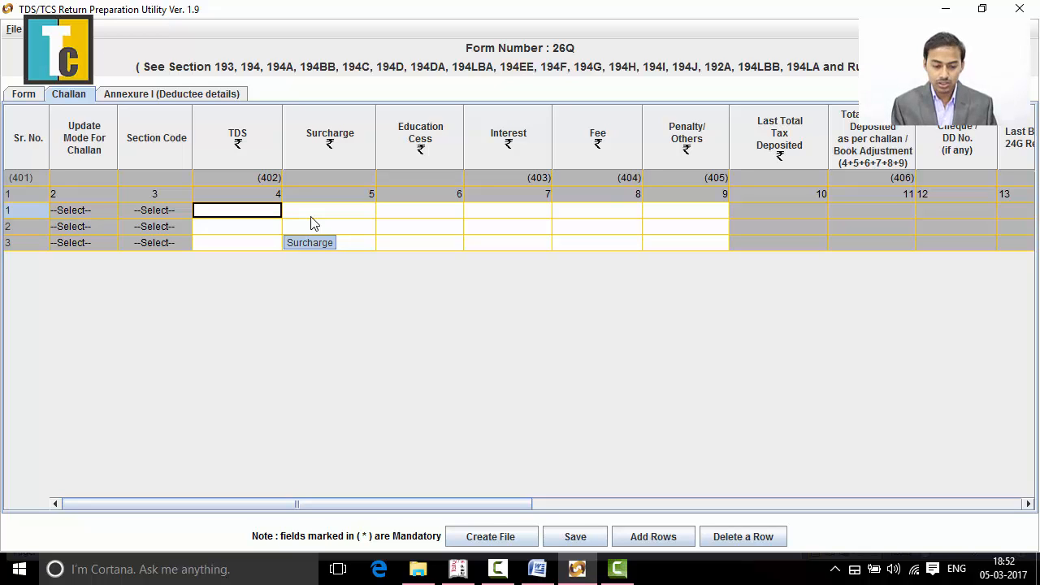
key("Tab")
key("Tab")
key("Tab")
key("Tab")
key("Tab")
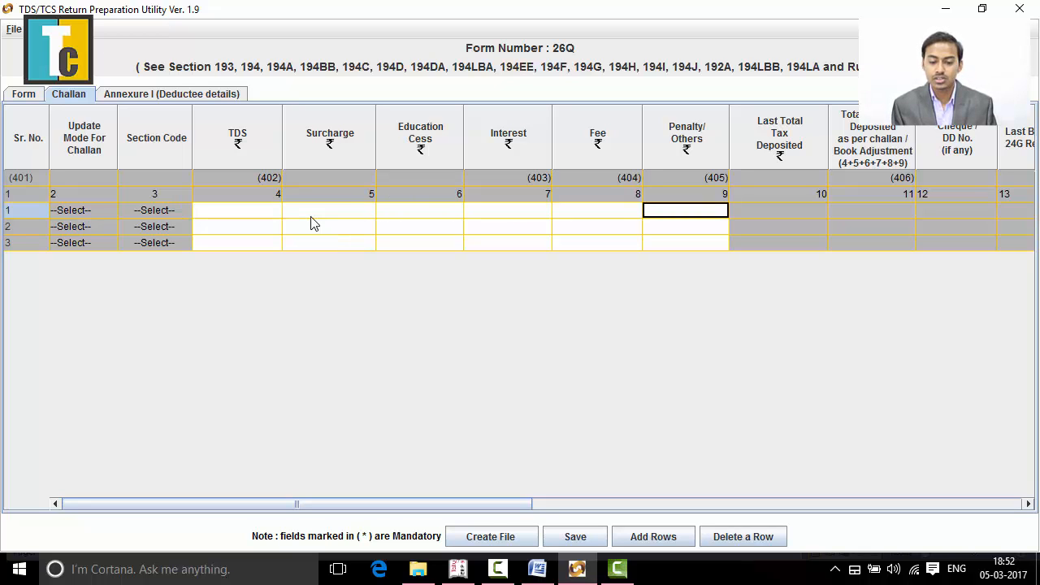
key("Tab")
key("Tab")
key("Tab")
key("Tab")
key("Tab")
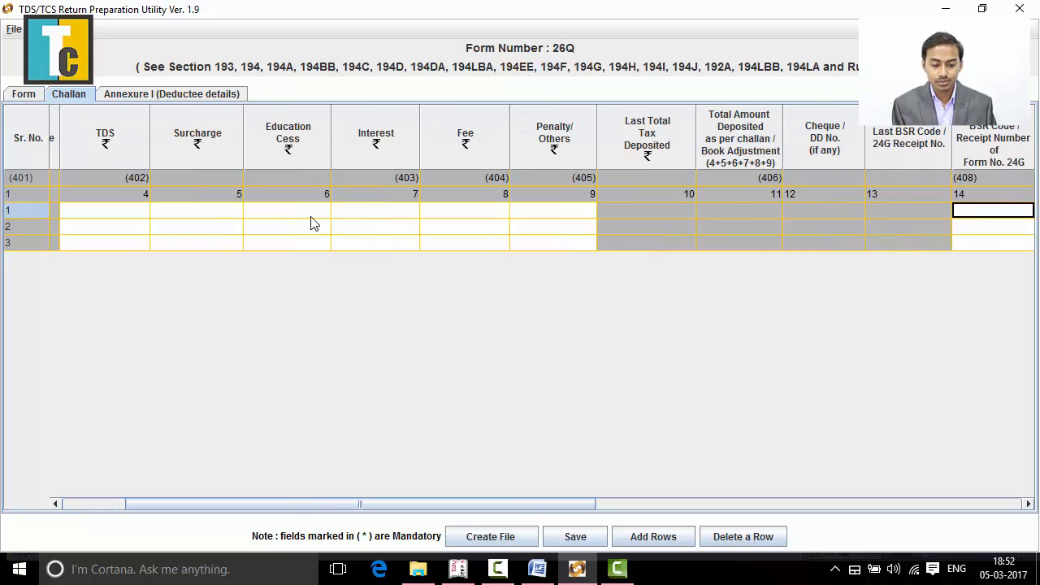
key("shift+Tab")
key("shift+Tab")
key("shift+Tab")
key("shift+Tab")
key("shift+Tab")
key("shift+Tab")
key("shift+Tab")
key("shift+Tab")
key("shift+Tab")
key("shift+Tab")
key("shift+Tab")
key("shift+Tab")
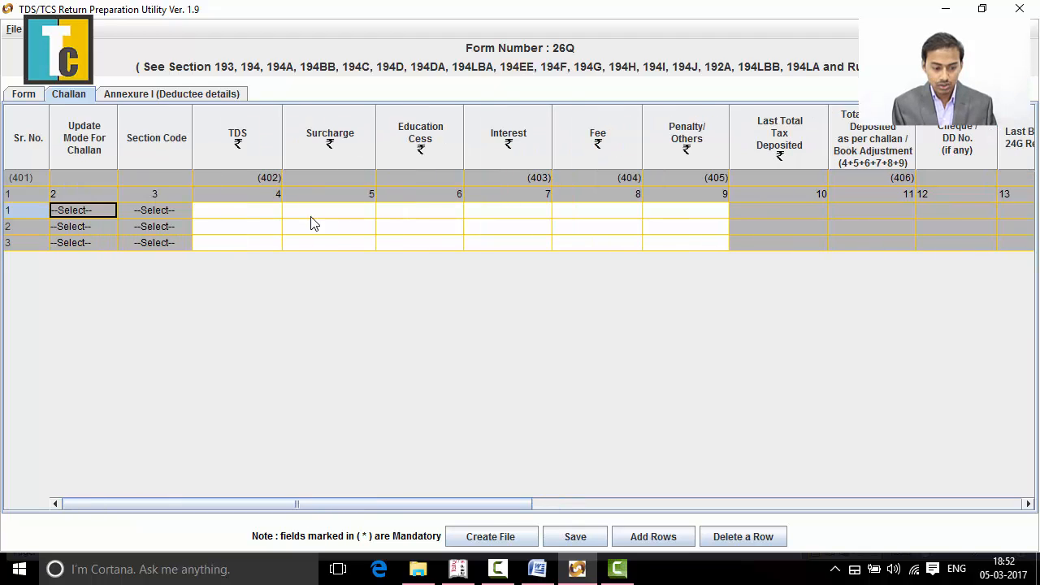
key("Tab")
key("Tab")
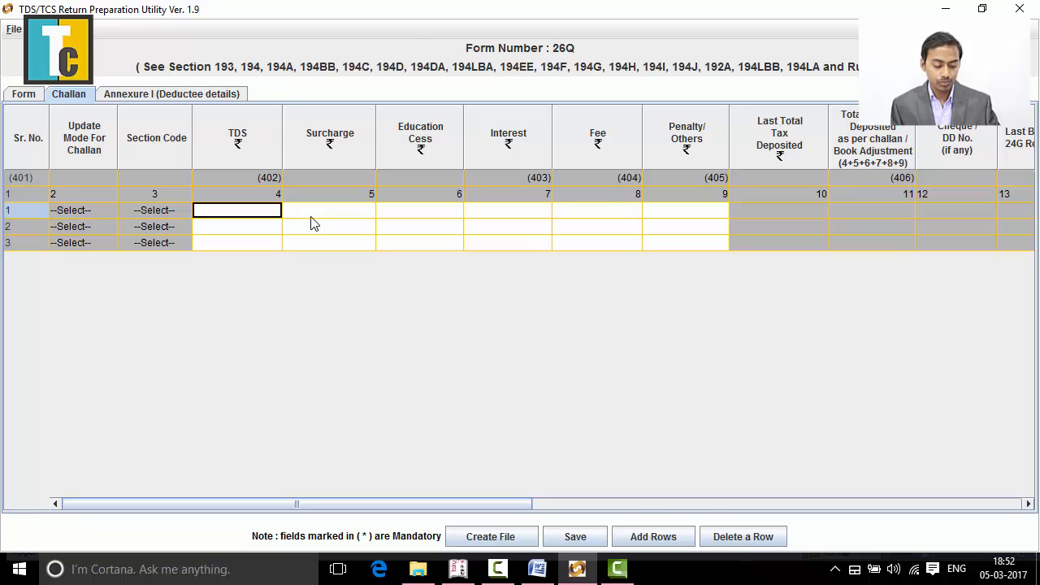
- Switch to the Word document and compare the parties' section 194J TDS amounts with the first challan's total
key("alt+Tab")
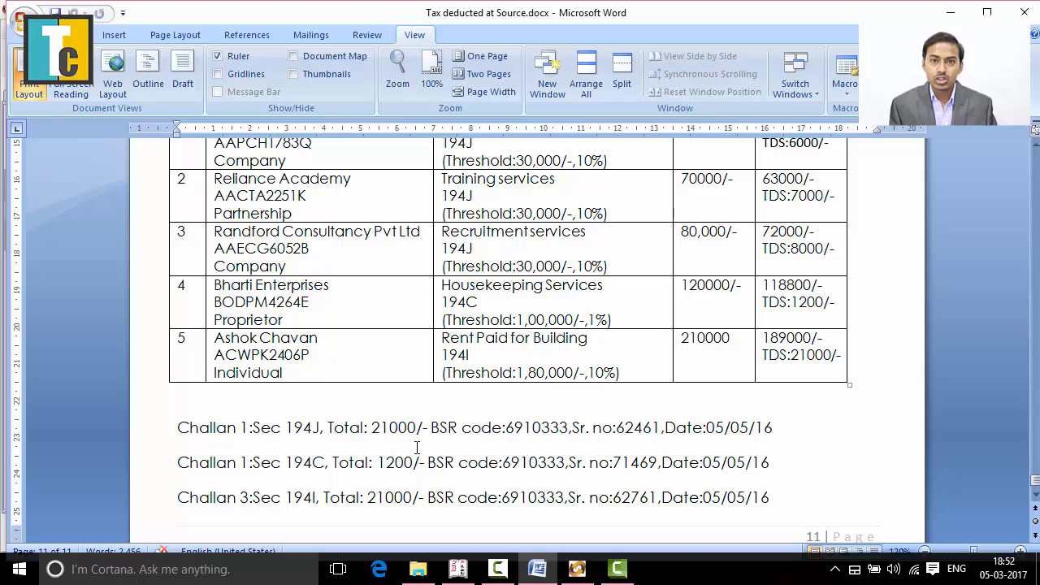
scroll(424, 448, "up", 2)
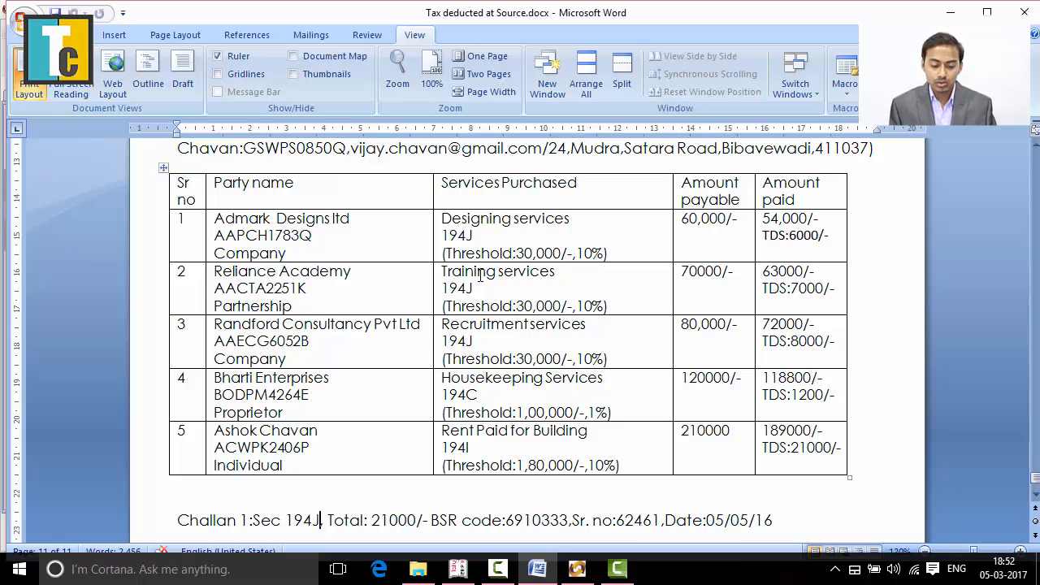
scroll(448, 441, "down", 1)
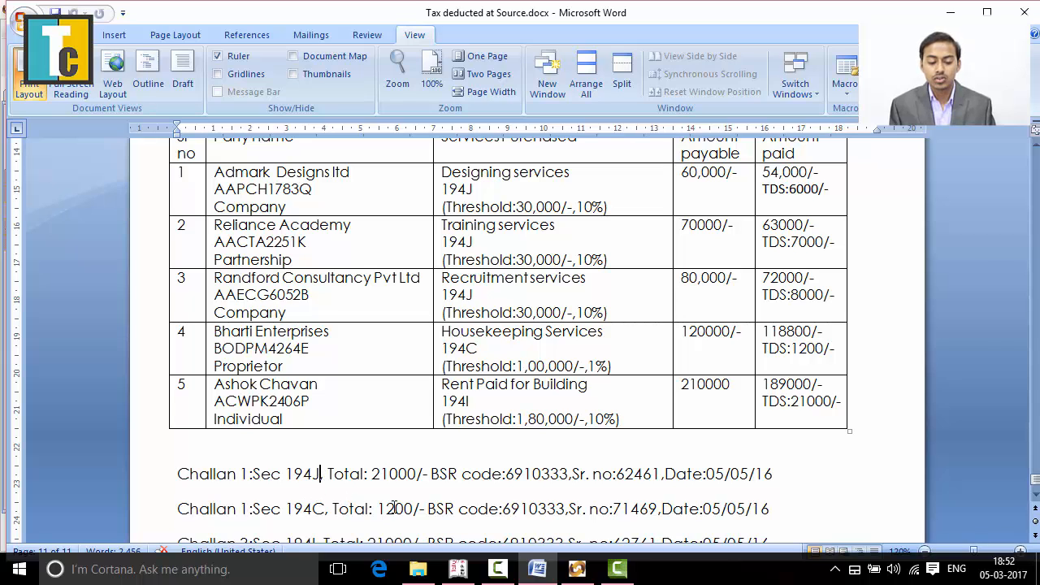
scroll(517, 362, "up", 1)
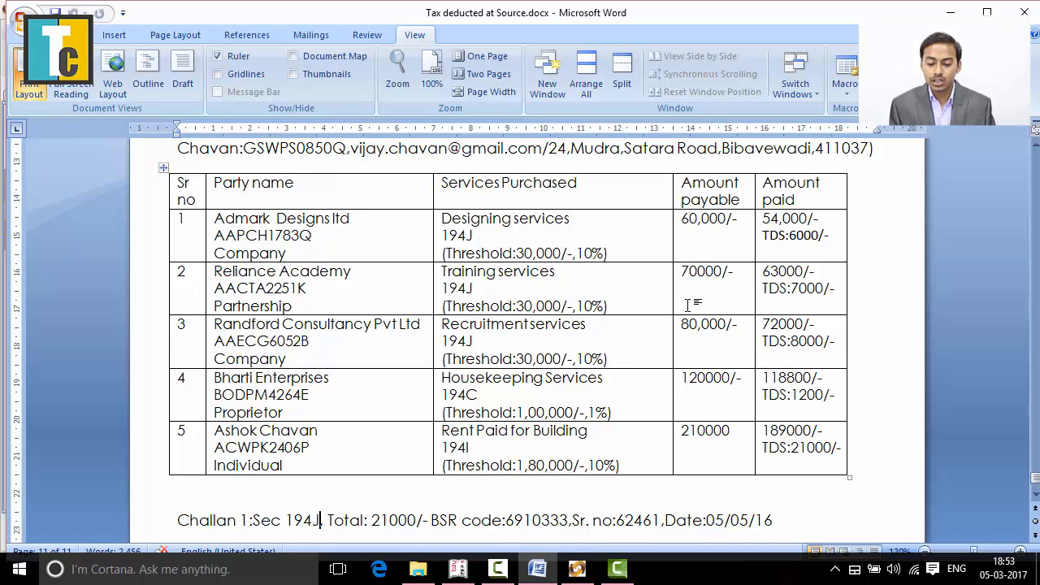
scroll(626, 340, "down", 1)
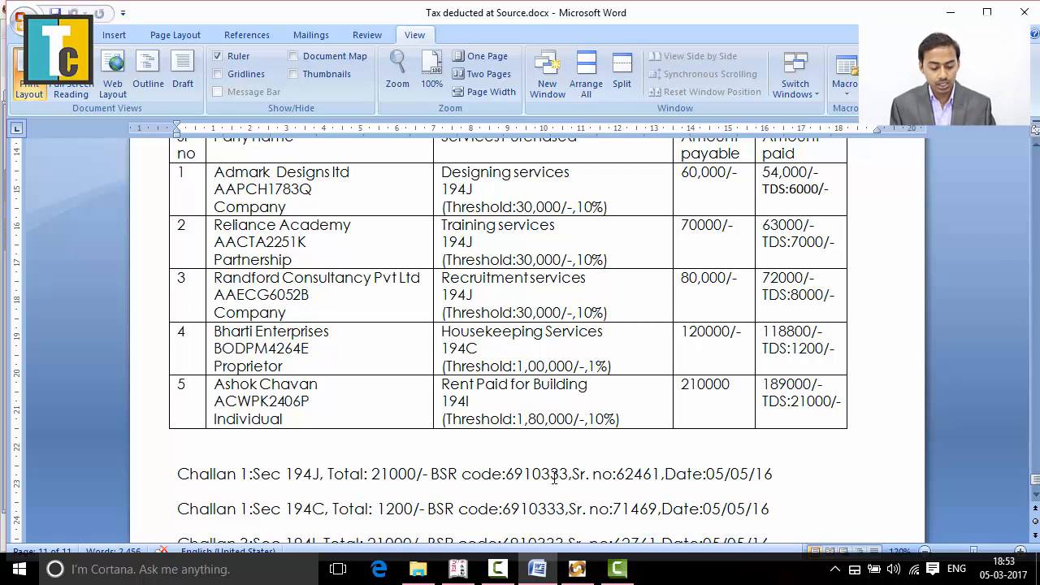
- Back in the return utility, set the first challan row's TDS to 21000 and its surcharge and education cess to 0
key("alt+Tab")
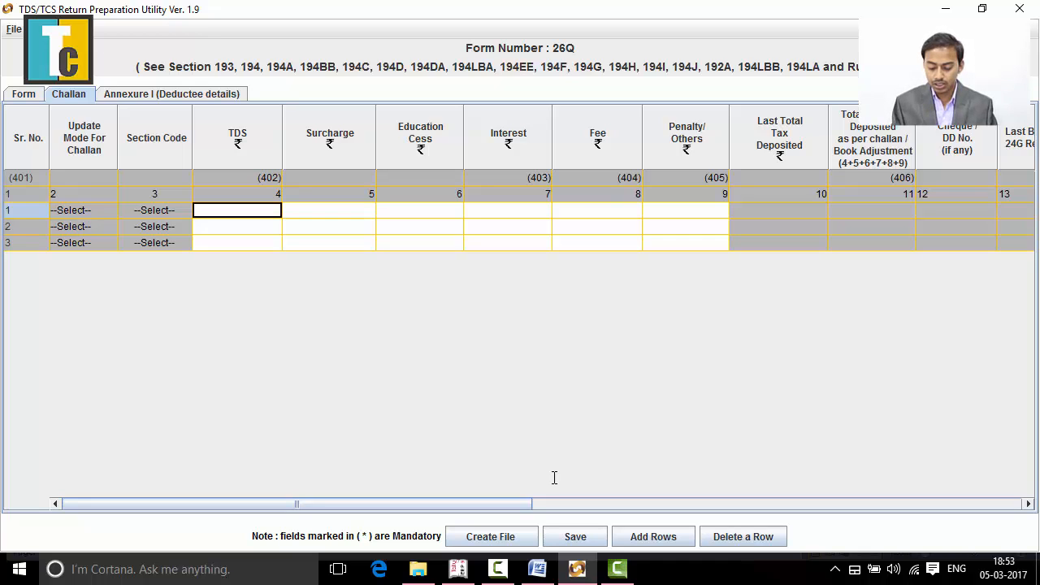
type("21000")
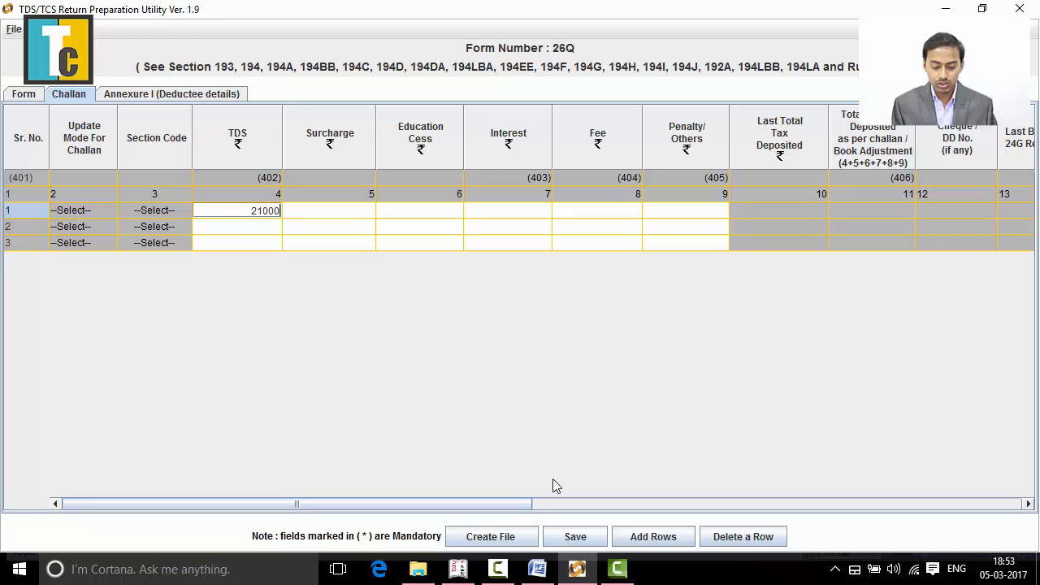
key("Tab")
type("0")
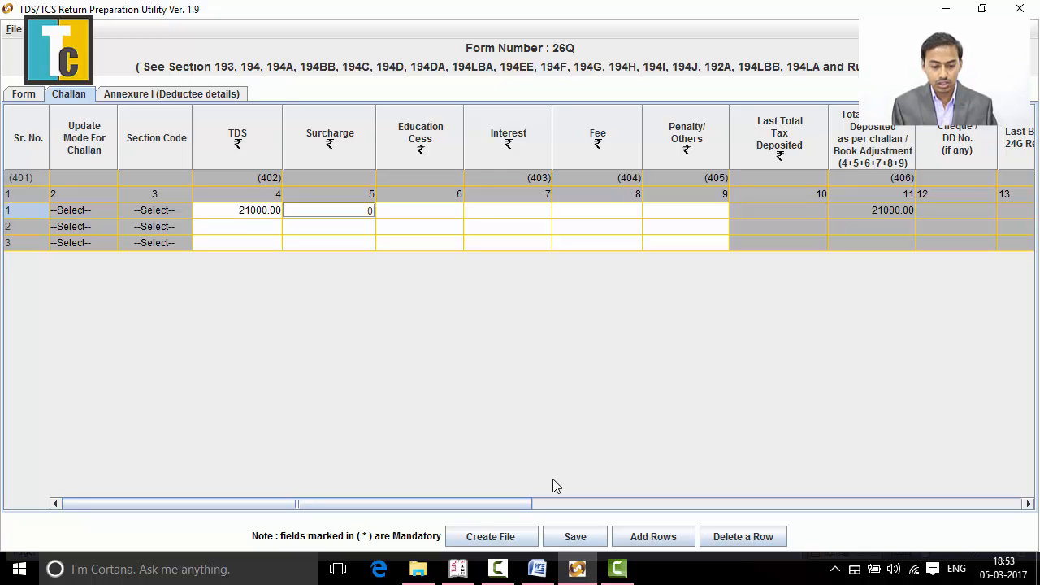
key("Tab")
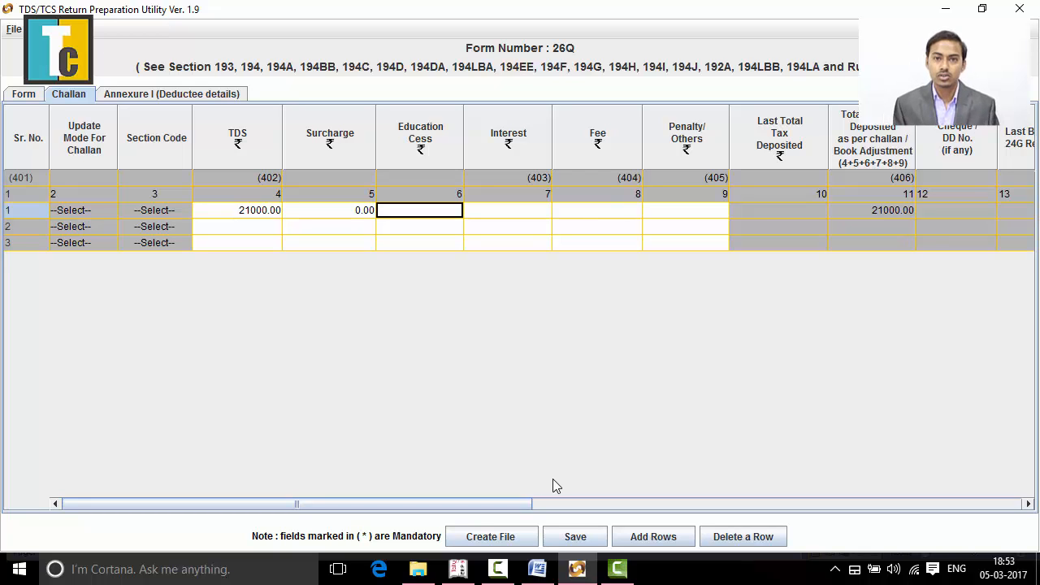
type("0")
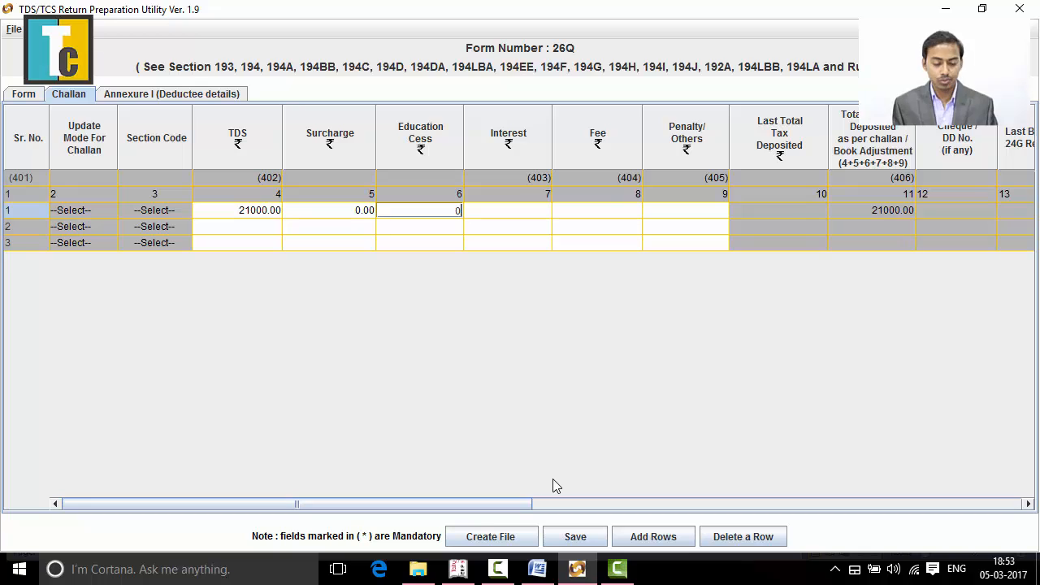
key("Tab")
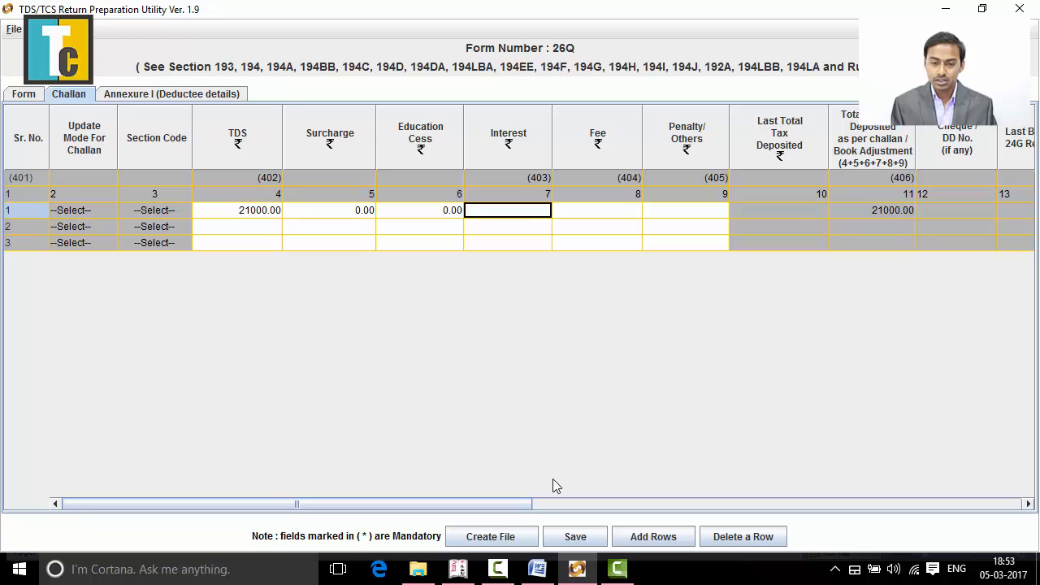
- Set the interest, fee and penalty/others amounts of the first challan row to 0
type("0")
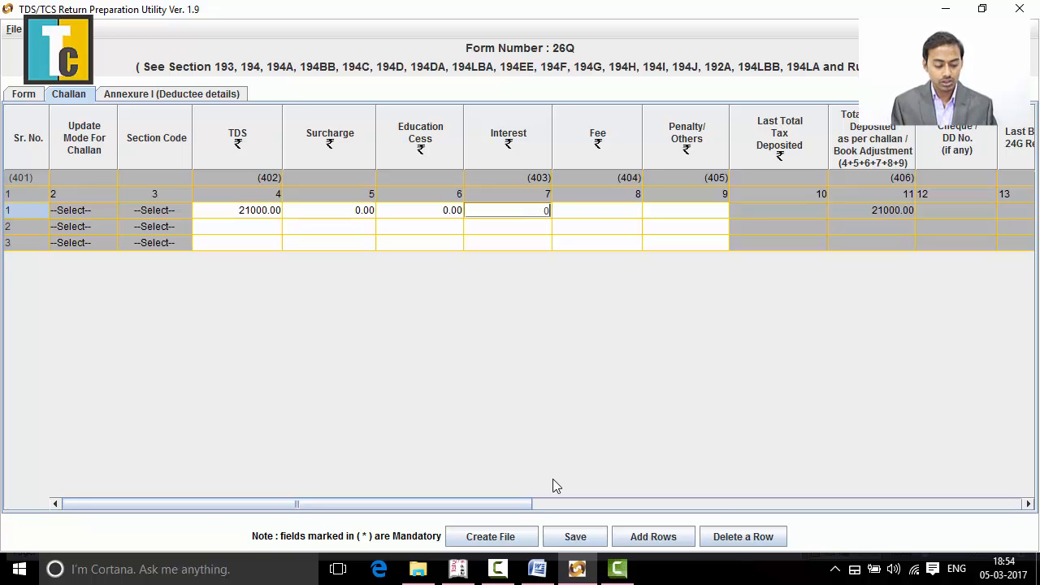
key("Tab")
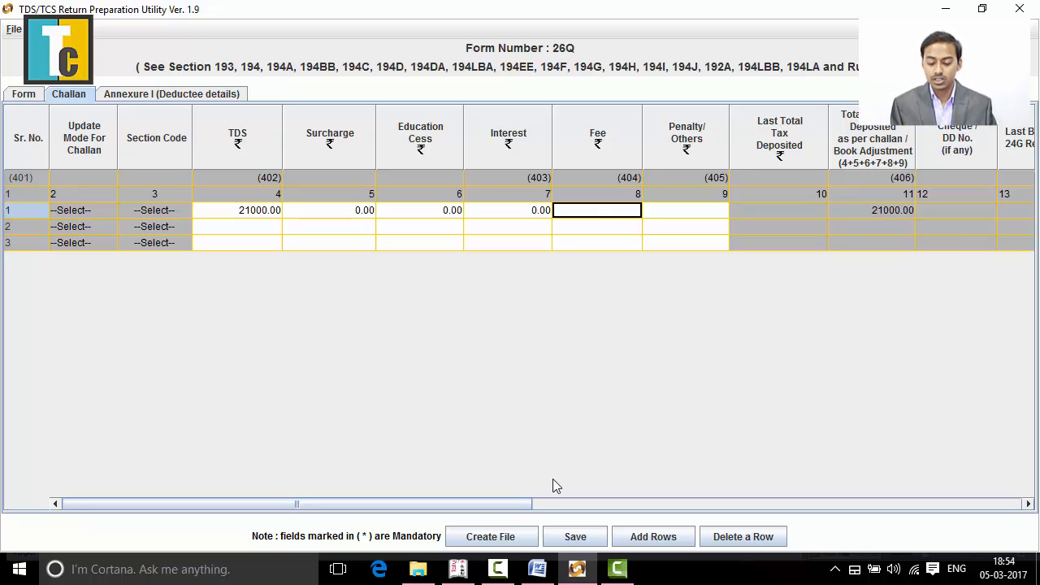
type("0")
key("Tab")
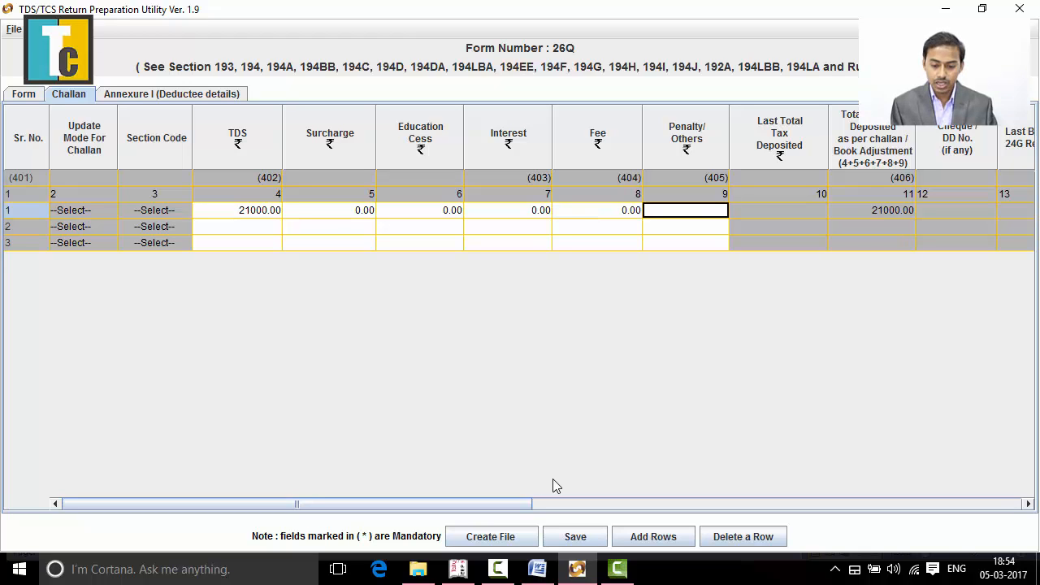
type("0")
key("Tab")
key("Tab")
key("Tab")
key("Tab")
key("Tab")
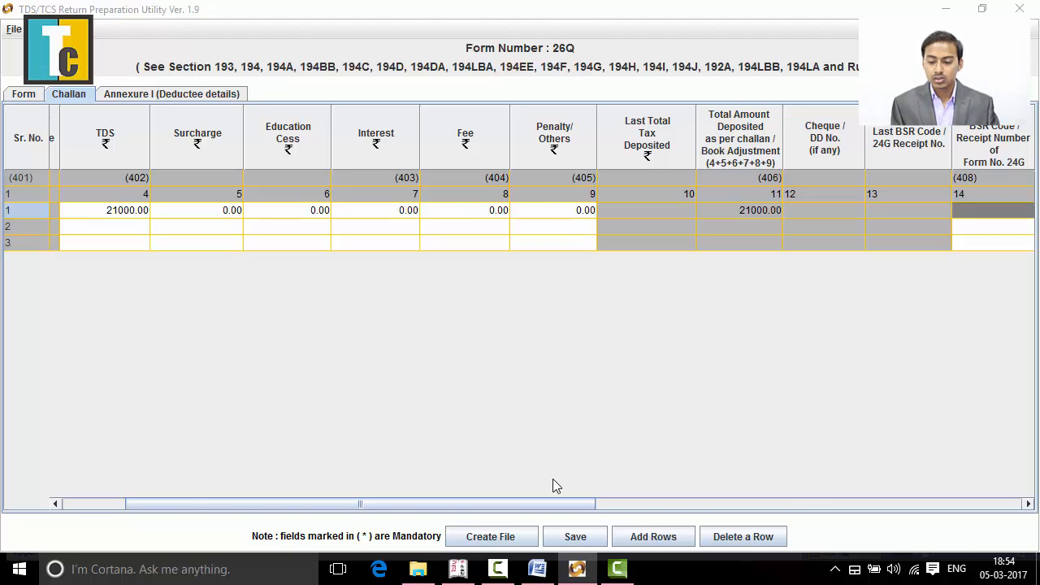
- Copy the BSR code 6910333 of the section 194J challan from the Word document into the first challan row's BSR code cell
key("alt+Tab")
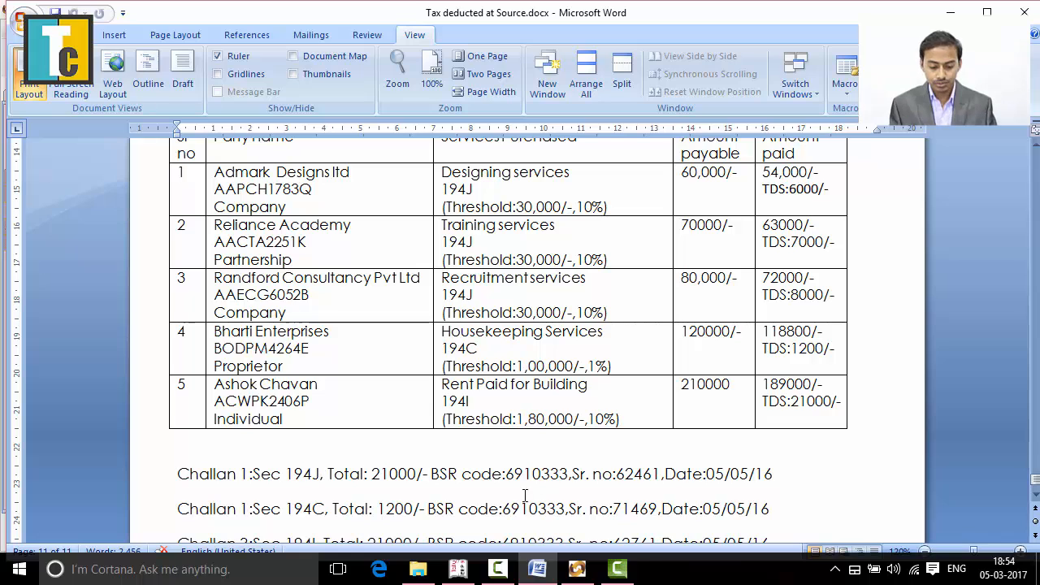
scroll(512, 487, "down", 1)
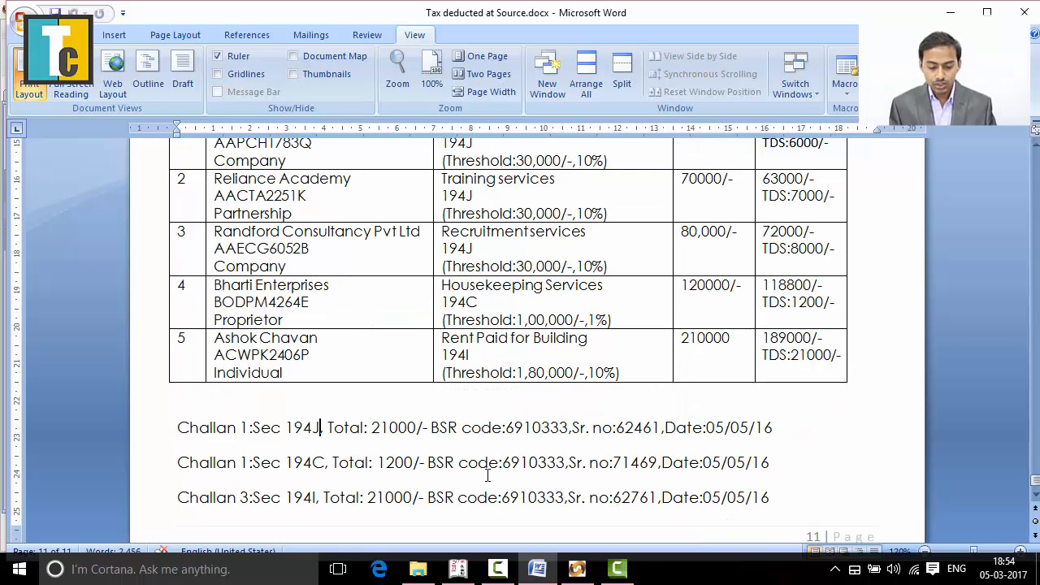
left_click(506, 428)
left_click_drag(506, 428, 568, 429)
key("ctrl+c")
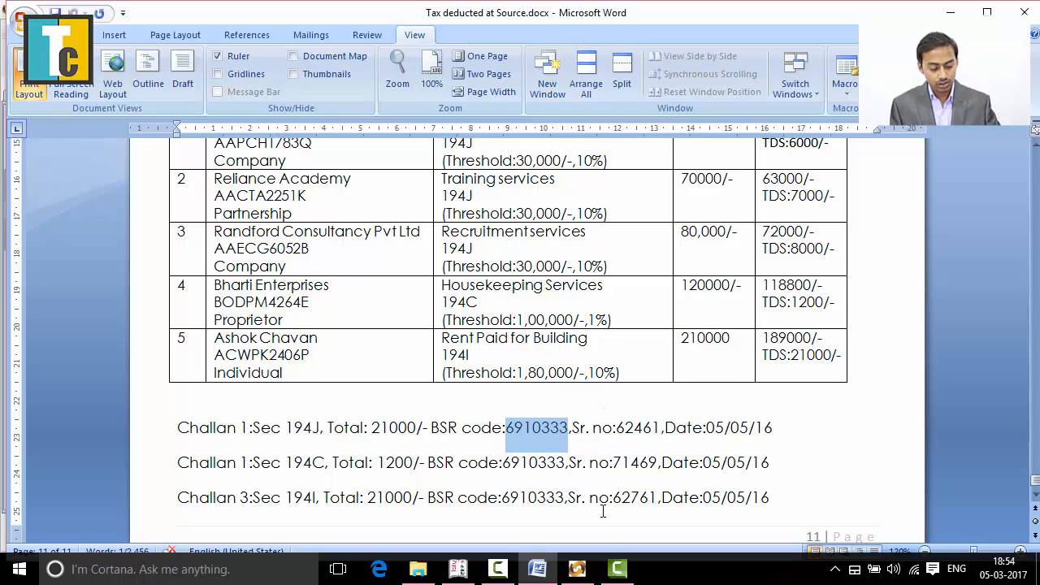
key("alt+Tab")
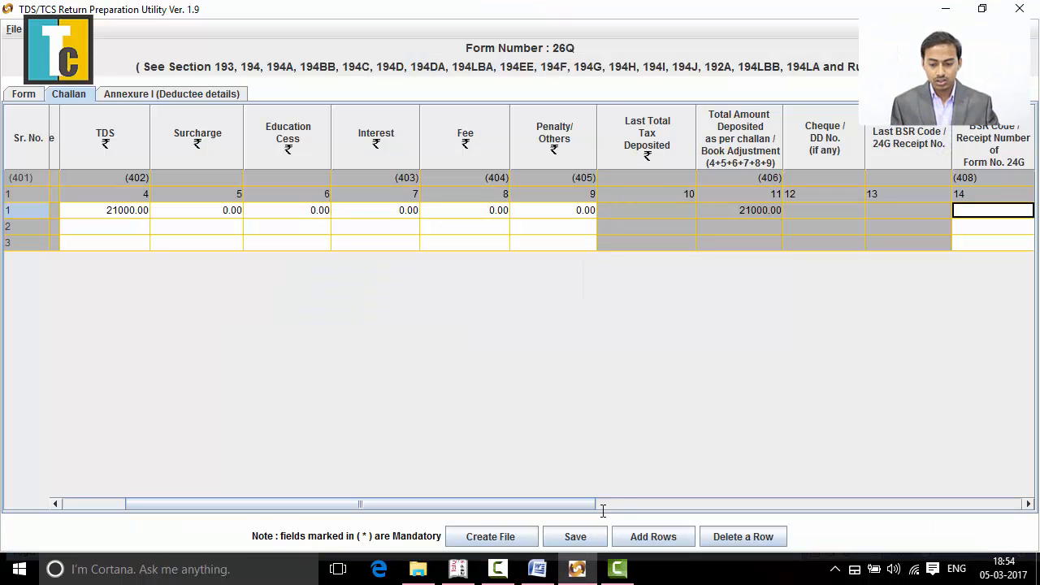
key("ctrl+v")
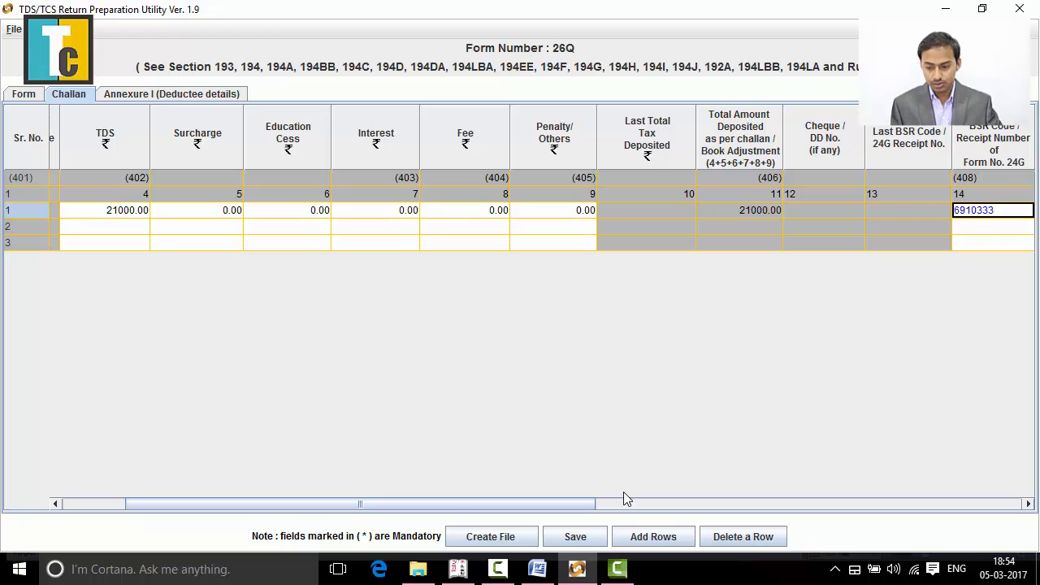
- Go to the first challan row's deposit date cell and check the section 194J challan's date in the Word document
key("Tab")
key("Tab")
key("Tab")
key("Tab")
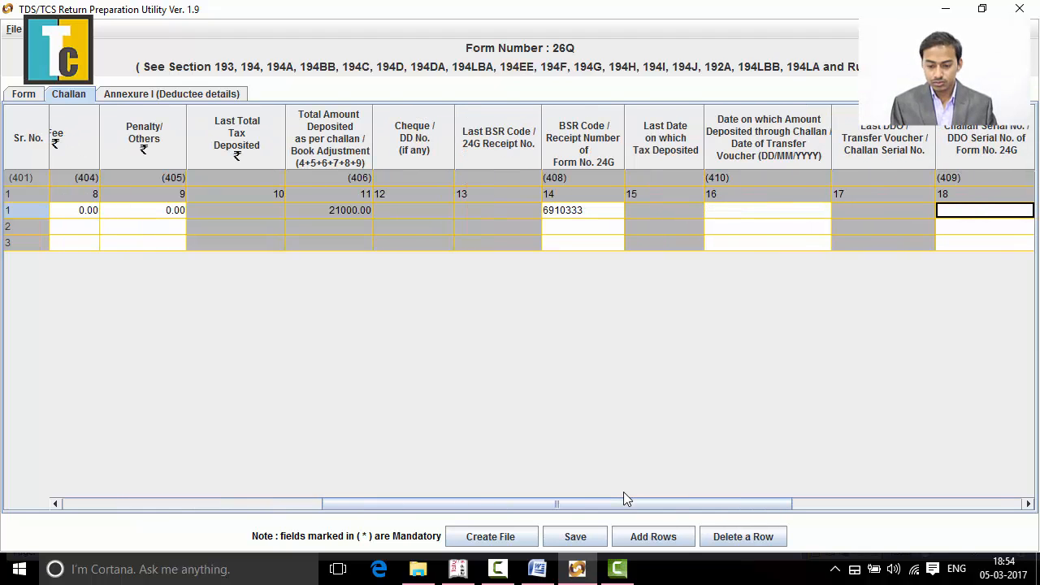
key("shift+Tab")
key("shift+Tab")
key("shift+Tab")
key("Tab")
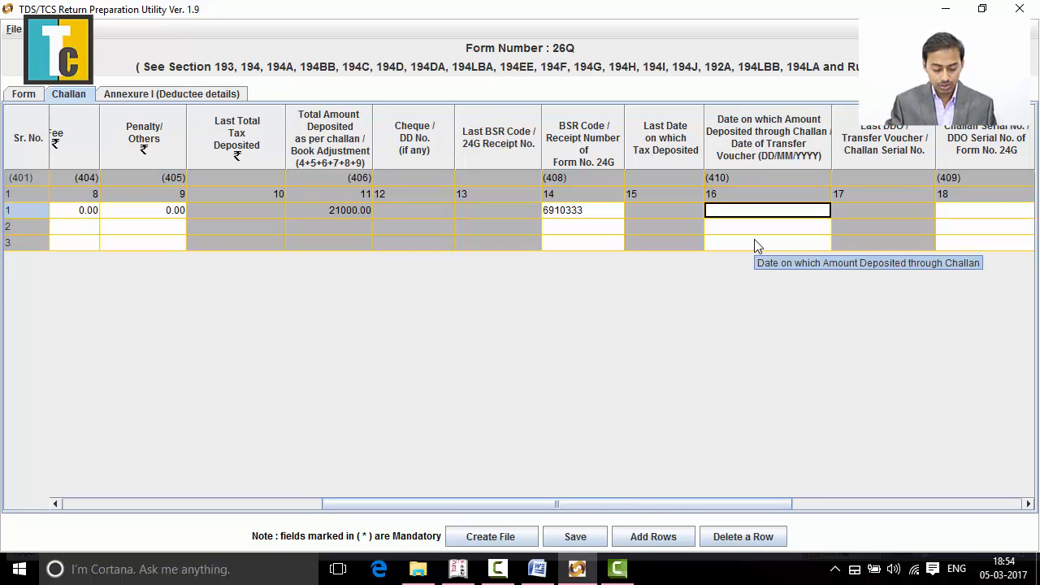
key("alt+Tab")
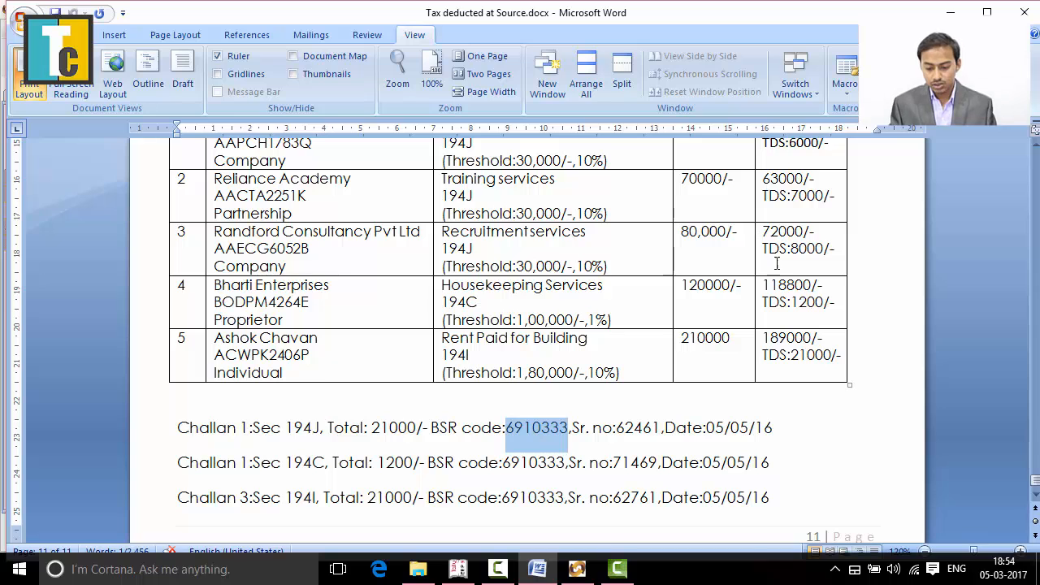
left_click(797, 445)
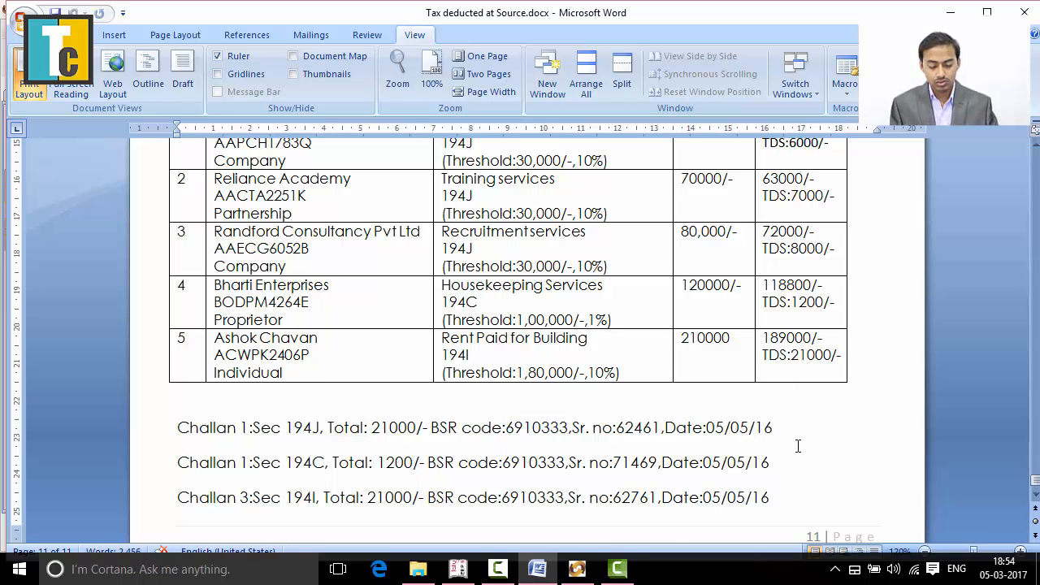
key("alt+Tab")
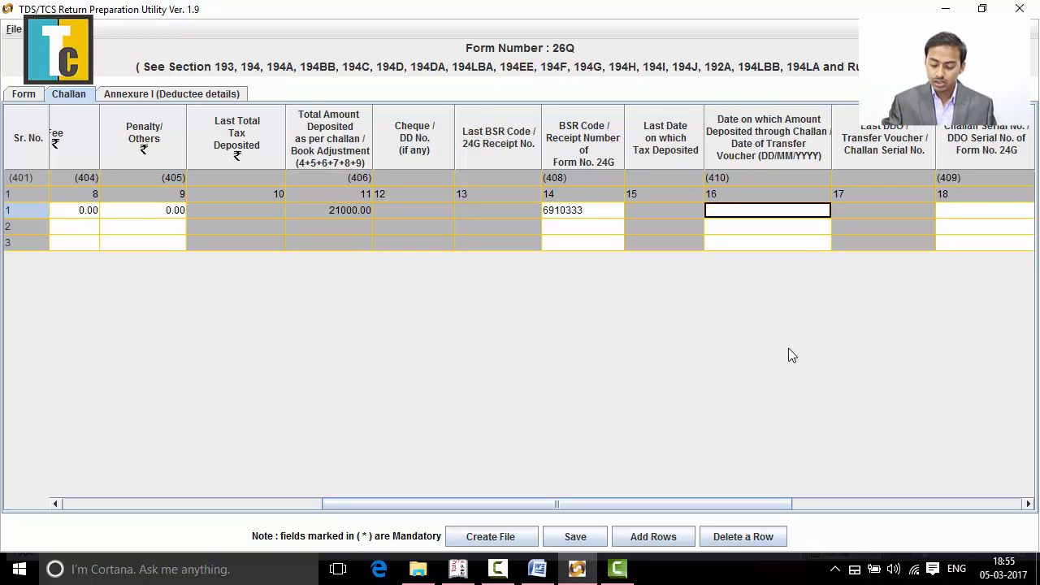
- Try to enter 05/05/2016 by hand in the first challan row's deposit date cell, and clear the entry
key("F2")
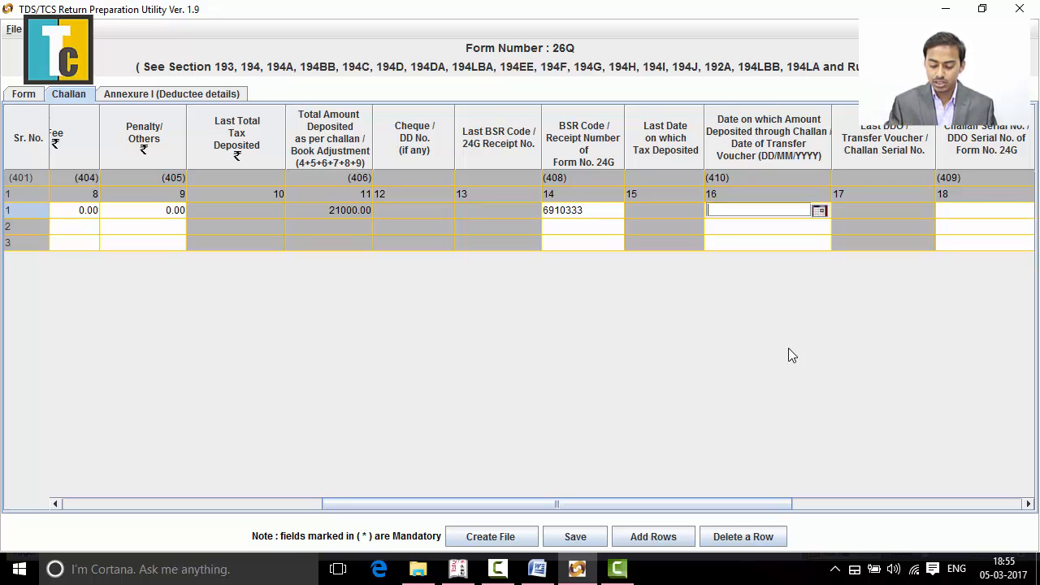
type("5")
key("BackSpace")
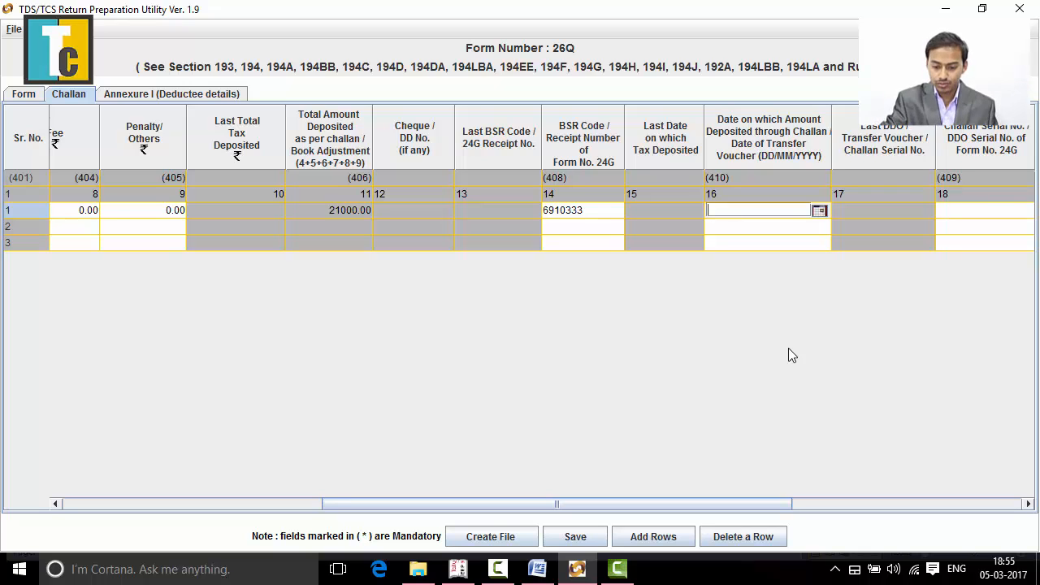
type("05/05/201")
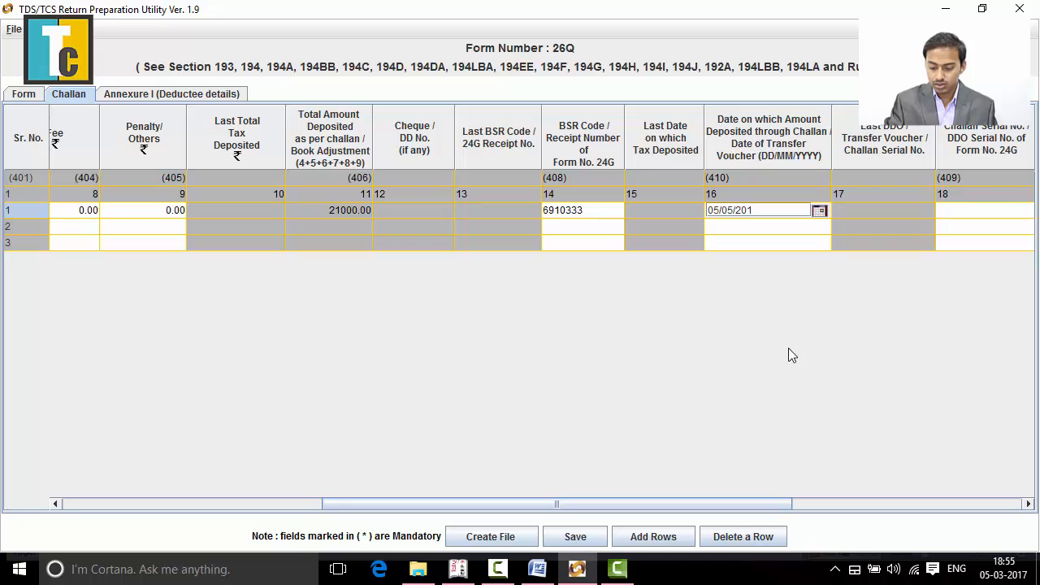
type("6")
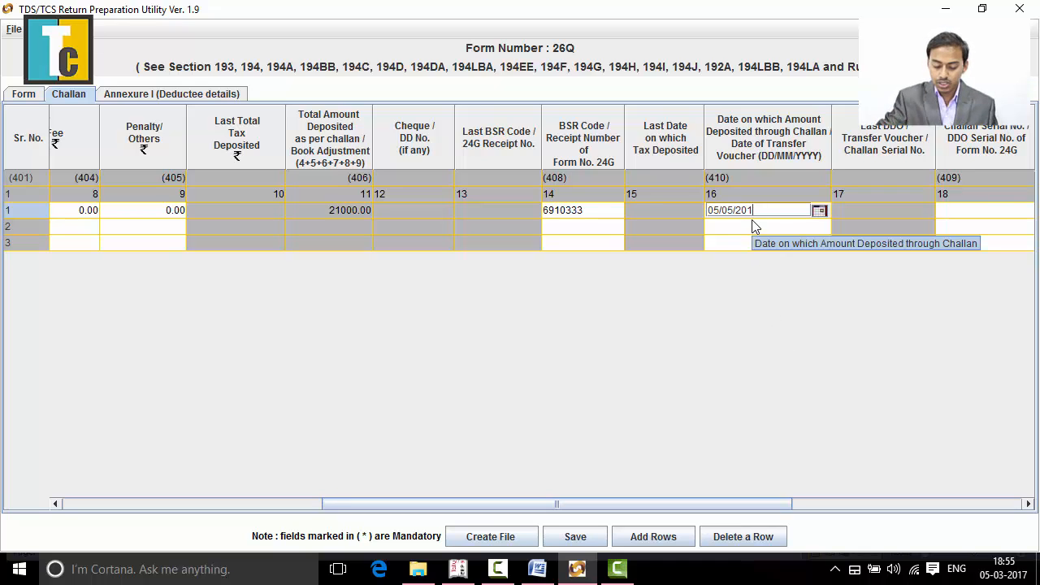
key("BackSpace")
key("BackSpace")
key("BackSpace")
key("BackSpace")
key("BackSpace")
key("BackSpace")
key("BackSpace")
key("BackSpace")
key("BackSpace")
key("BackSpace")
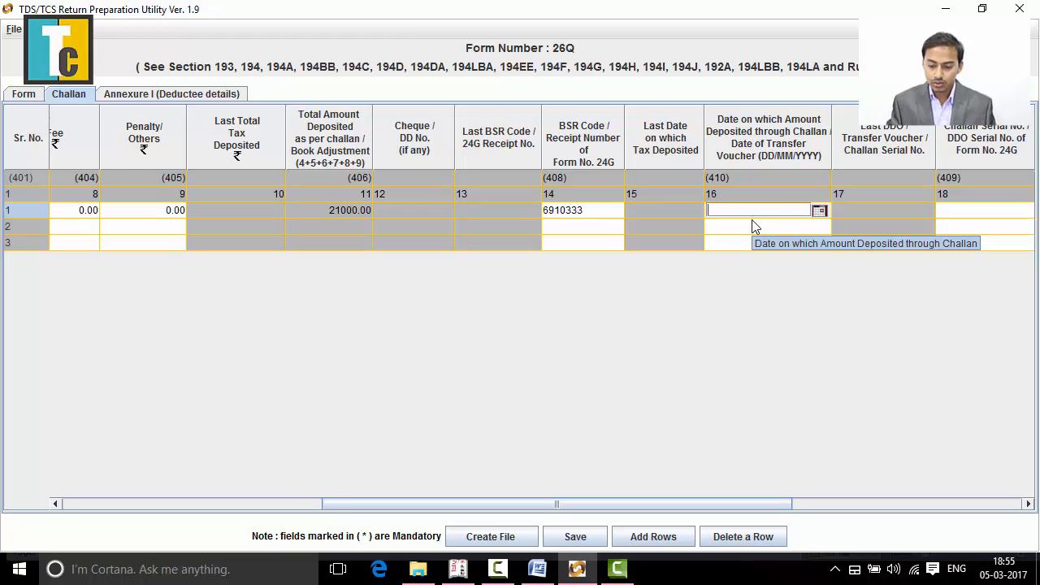
- Set the first challan row's deposit date to 05/05/2016 using the calendar picker
left_click(819, 212)
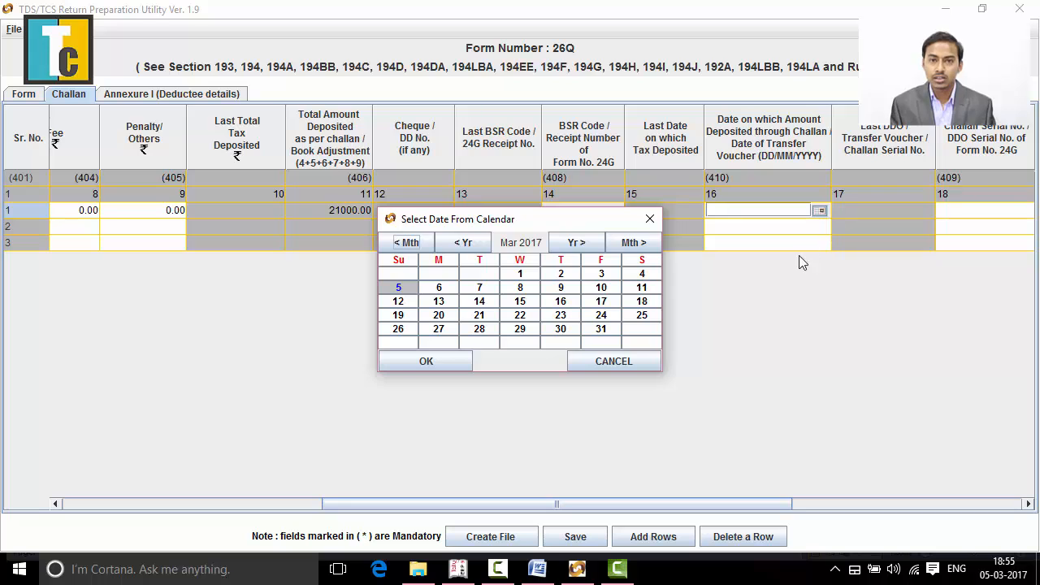
left_click(463, 243)
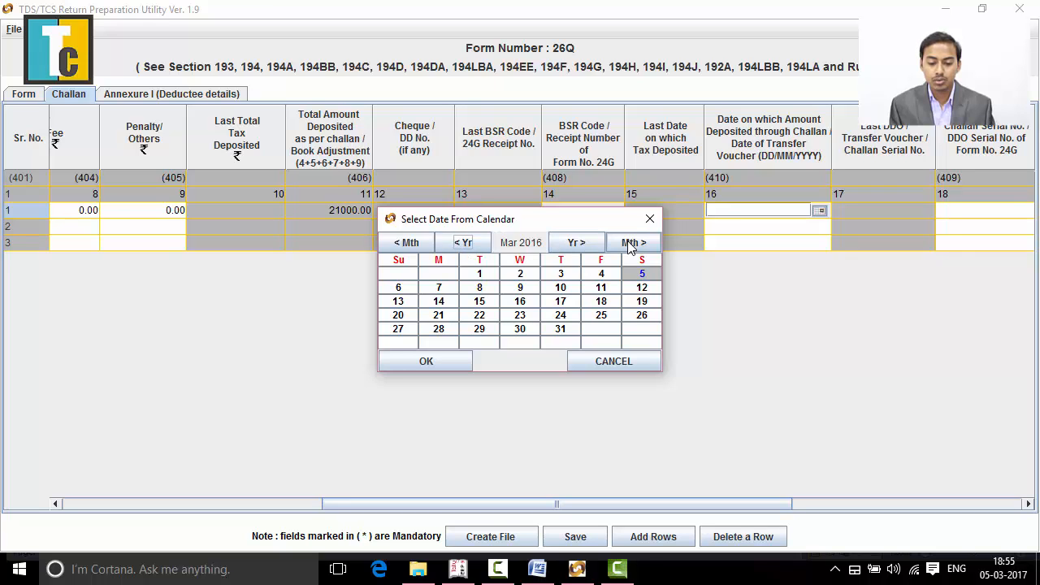
left_click(632, 244)
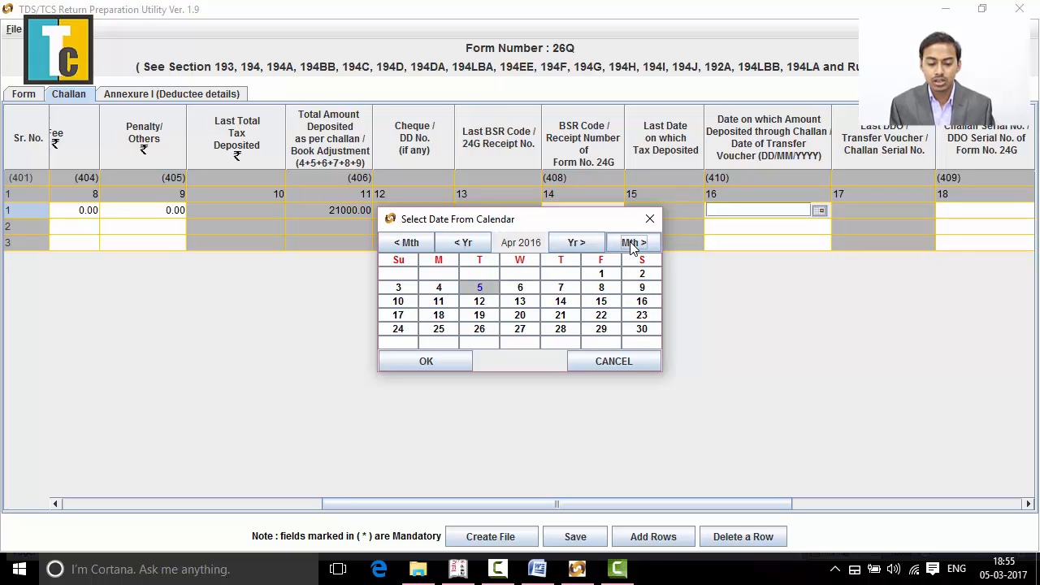
left_click(632, 243)
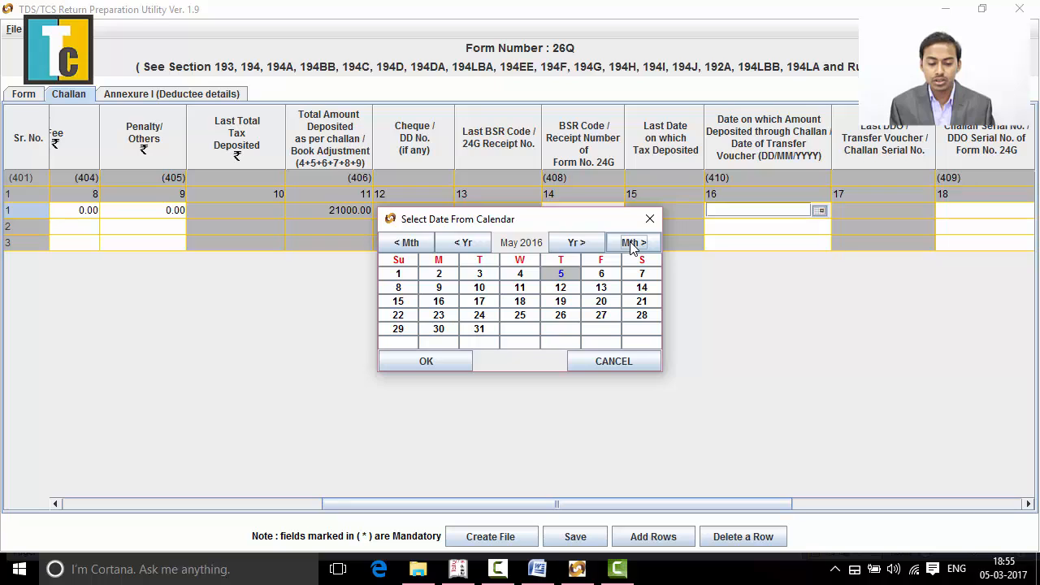
left_click(562, 276)
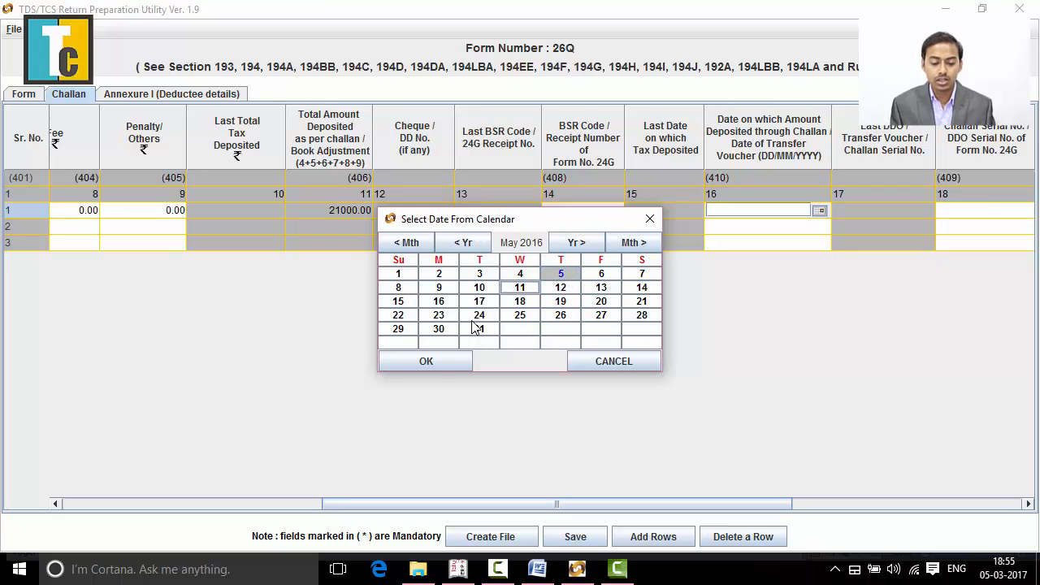
left_click(428, 361)
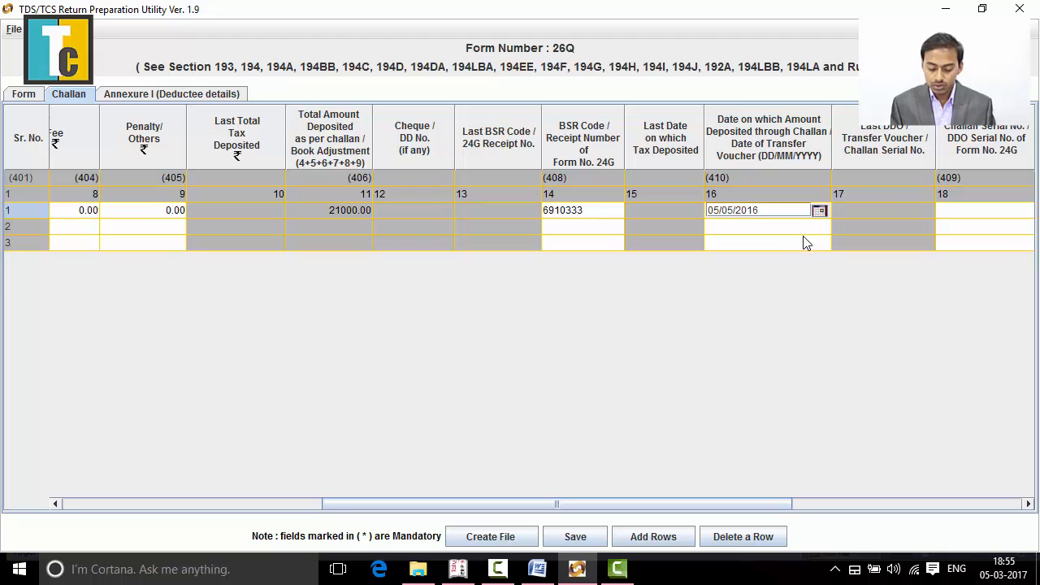
- Look up the section 194J challan's serial number in the Word document and enter 62461 as the first row's challan serial number
key("Tab")
key("Tab")
key("Tab")
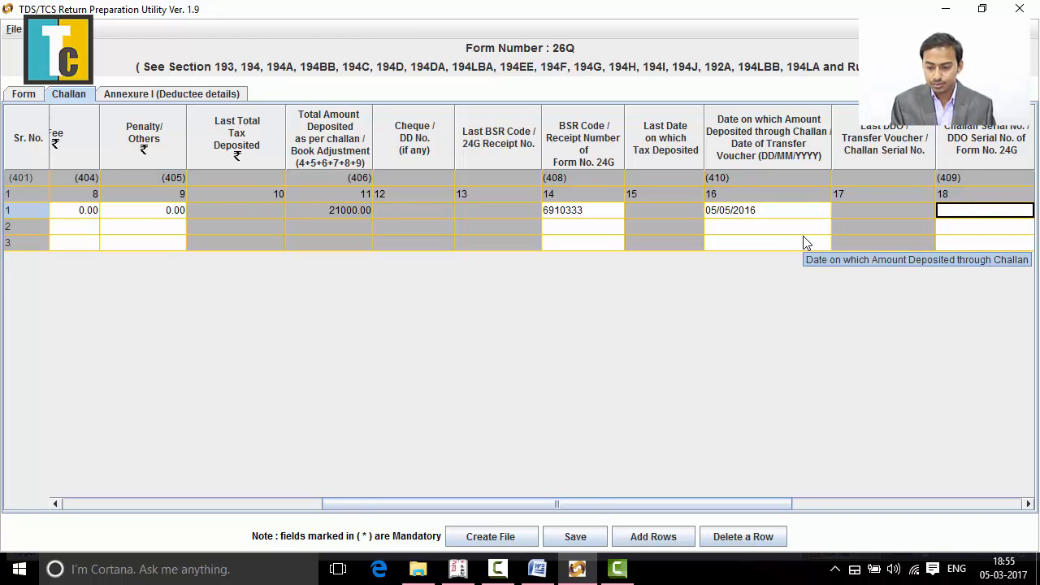
key("shift+Tab")
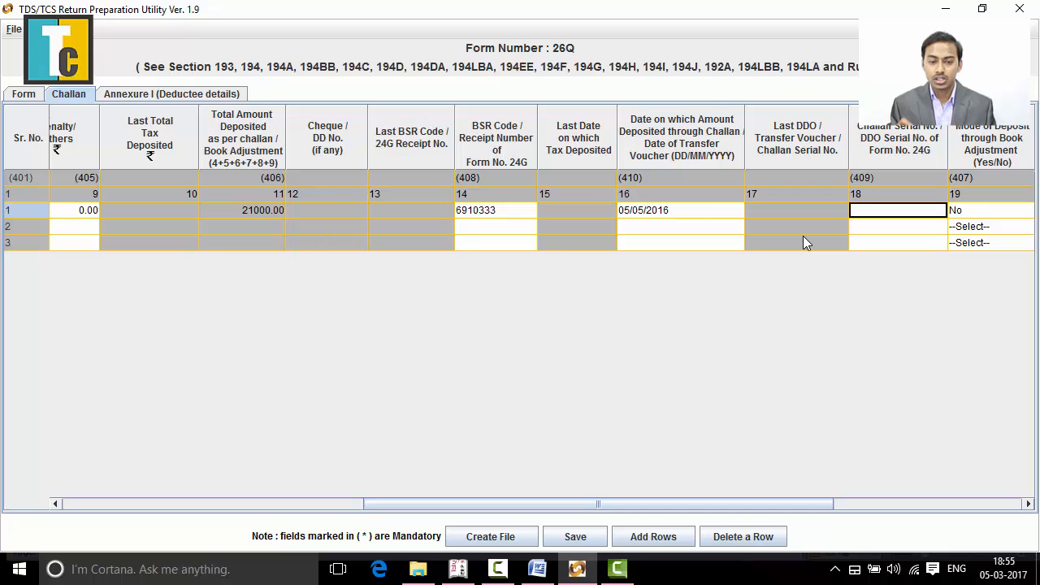
key("alt+Tab")
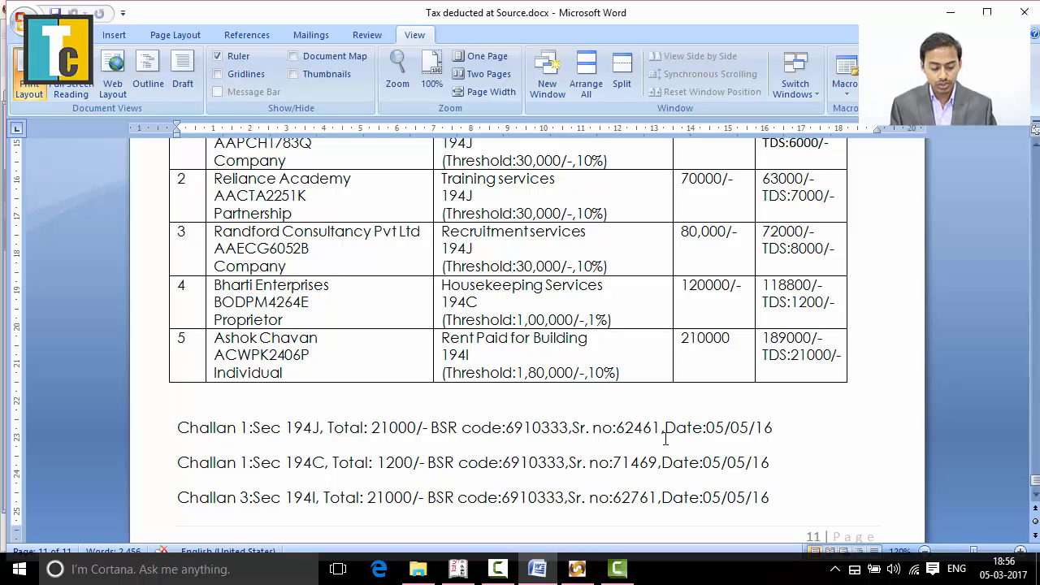
key("alt+Tab")
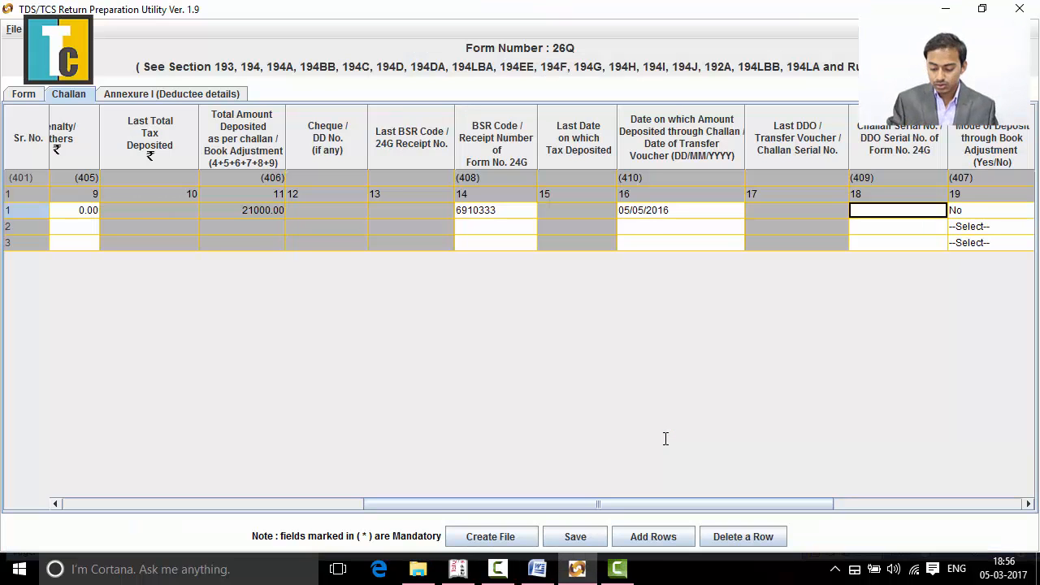
type("6246")
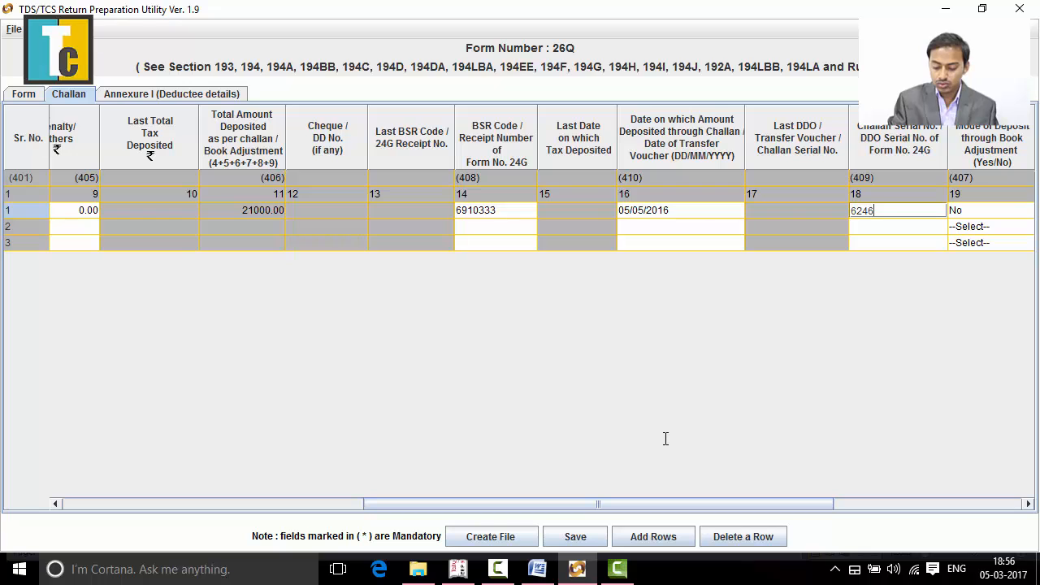
type("1")
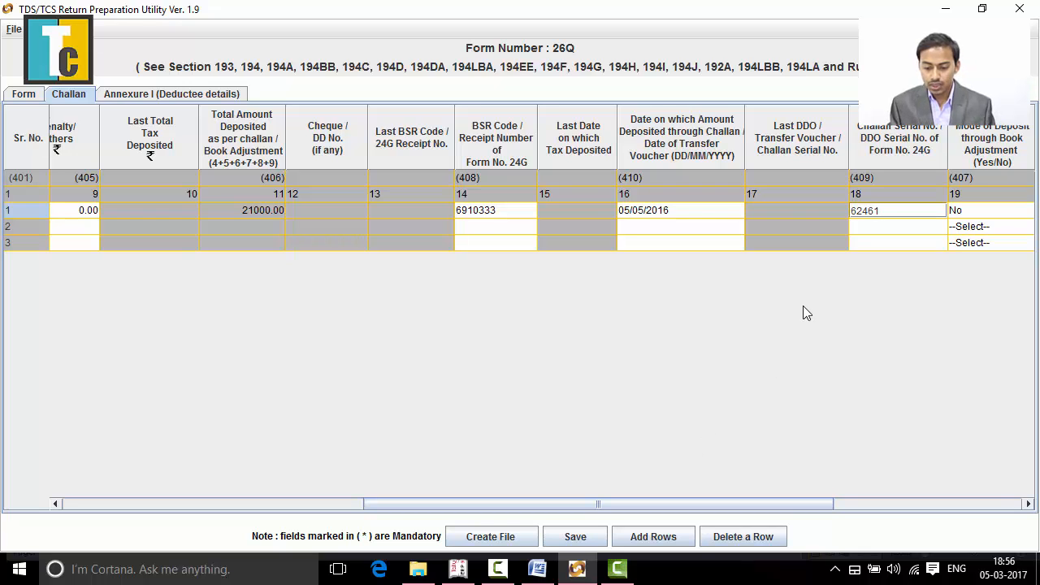
left_click(900, 231)
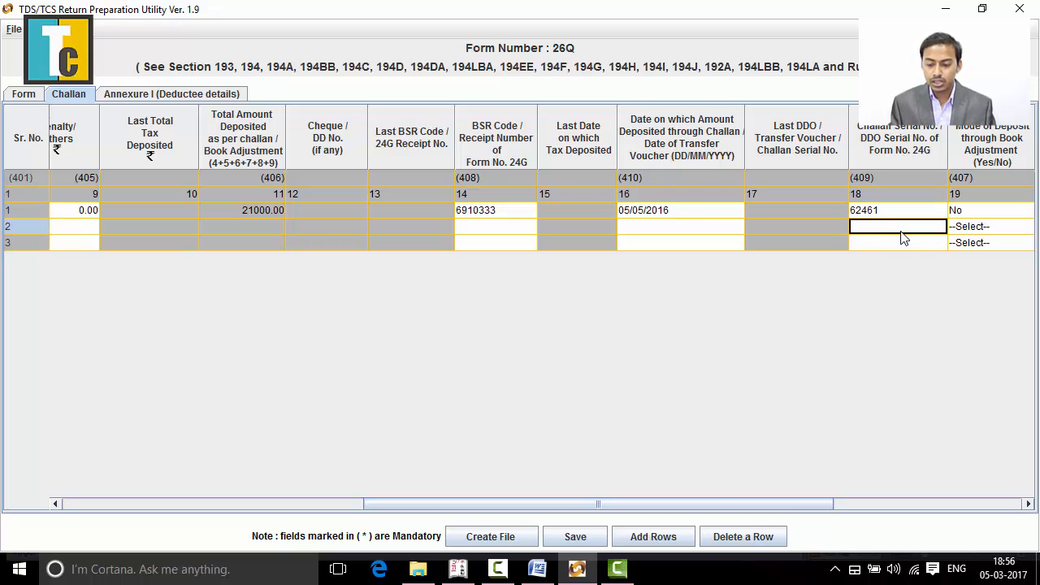
- Set the Others amount (column 21) of the first challan row to 0
key("Tab")
key("Tab")
key("Tab")
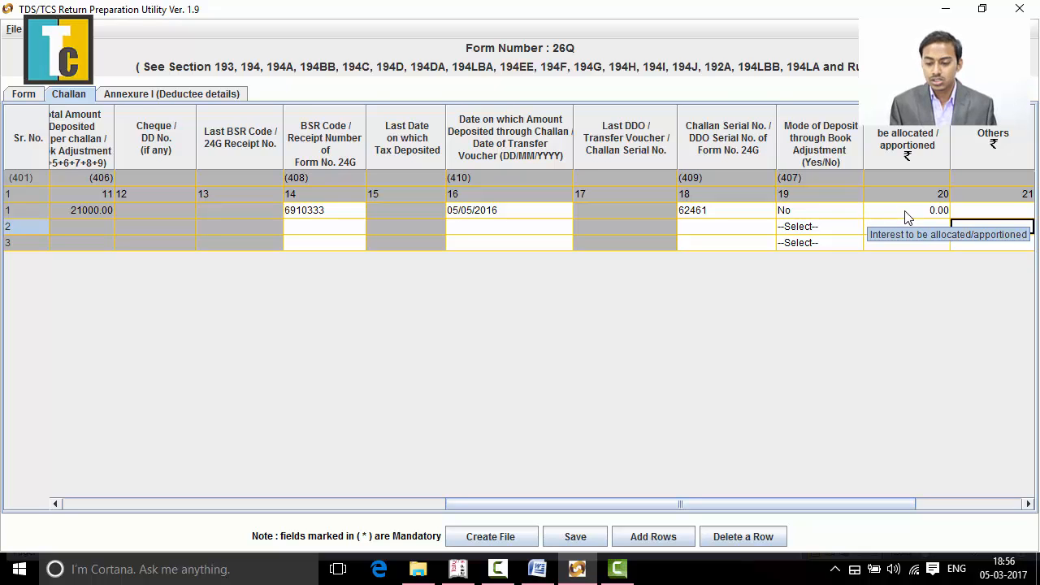
key("Up")
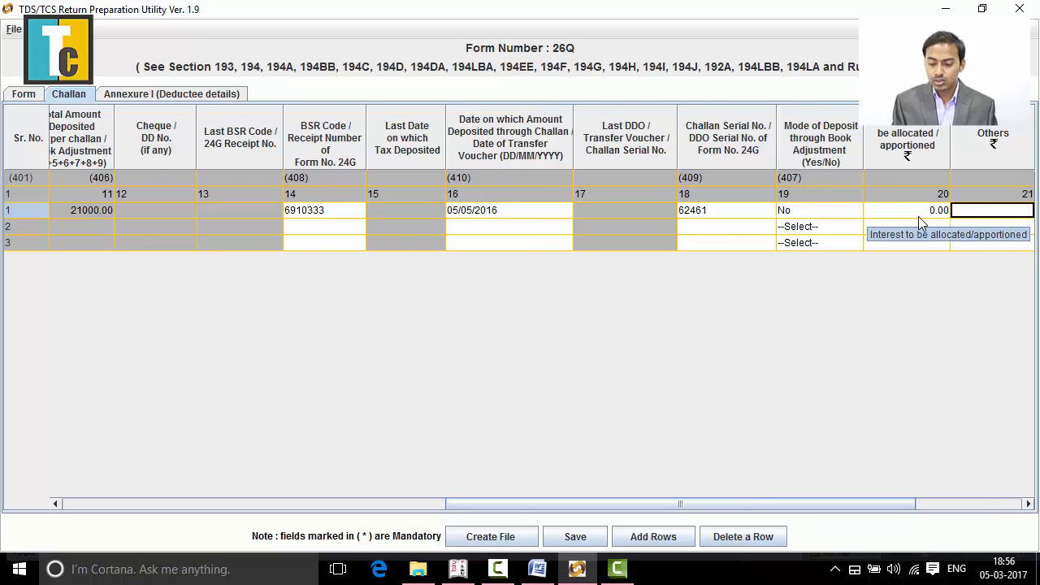
key("Right")
key("Left")
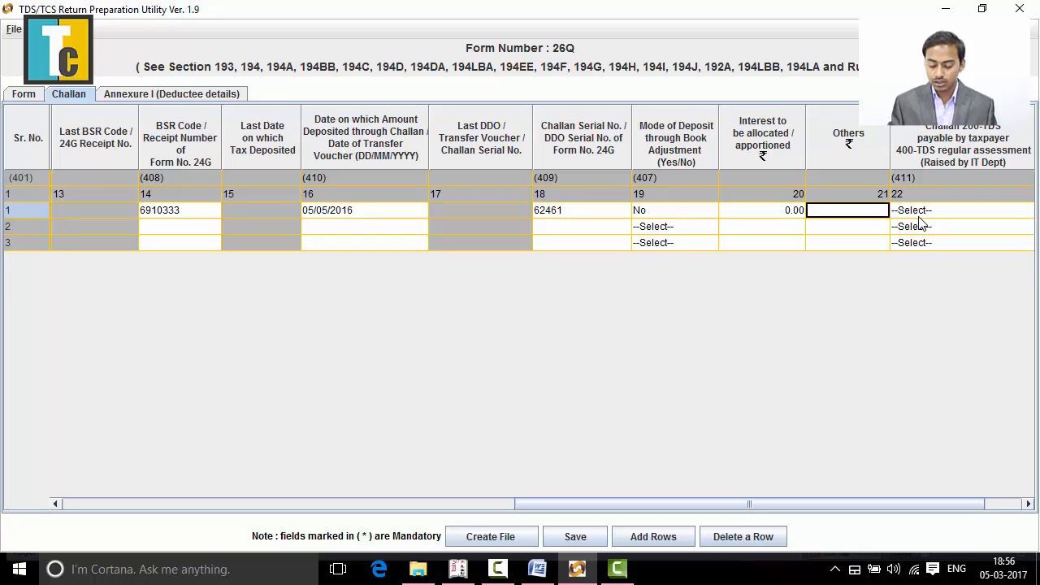
type("0")
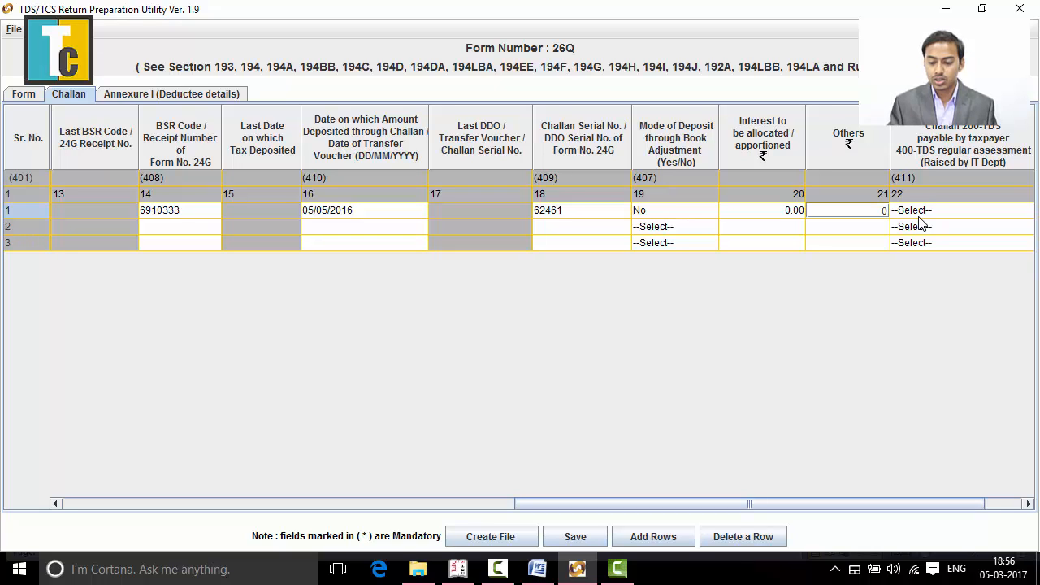
- Choose 200, TDS payable by taxpayer, as the minor head of the first challan row
left_click(943, 210)
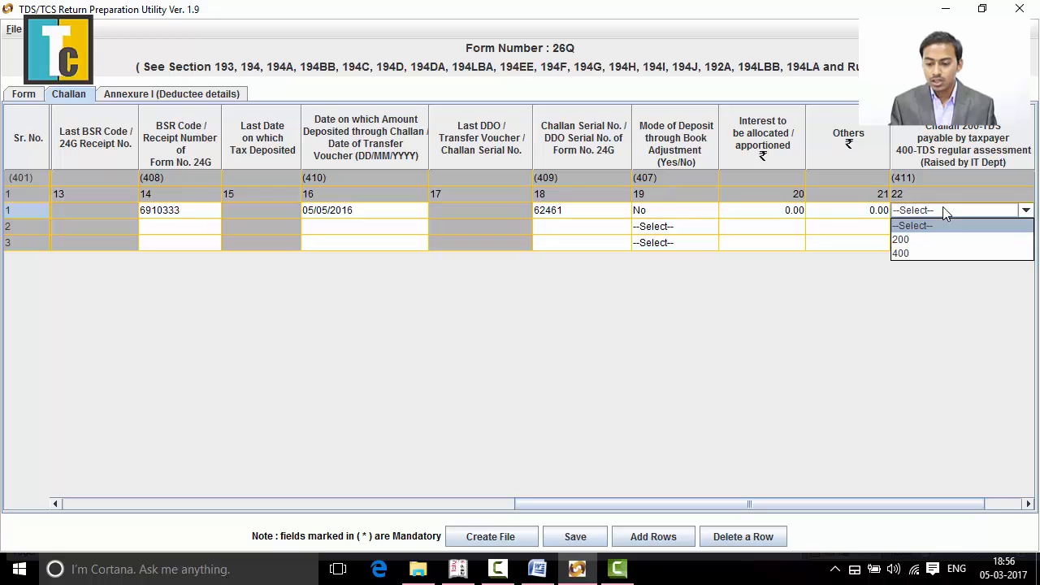
key("Tab")
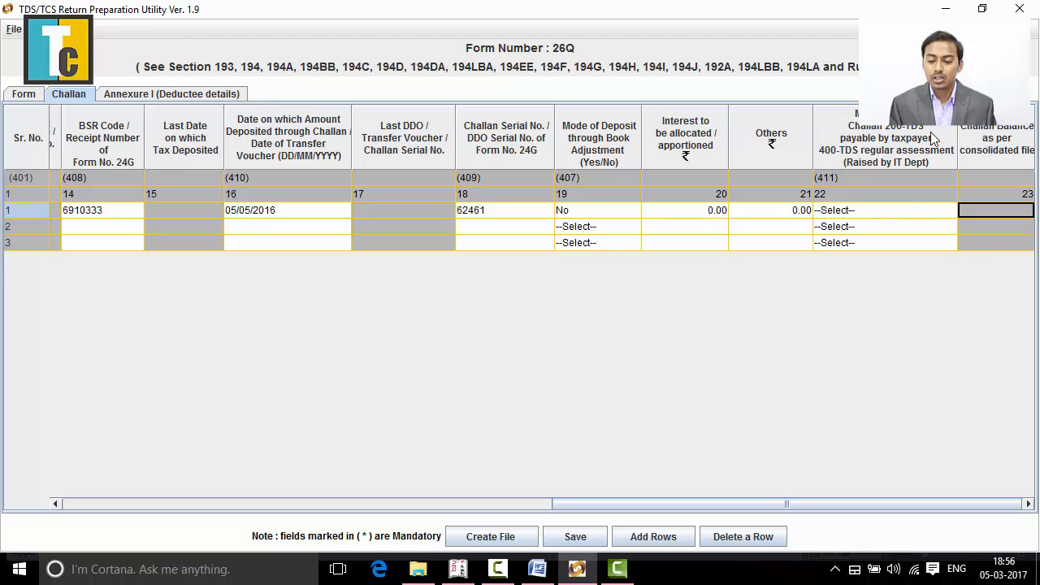
left_click(902, 210)
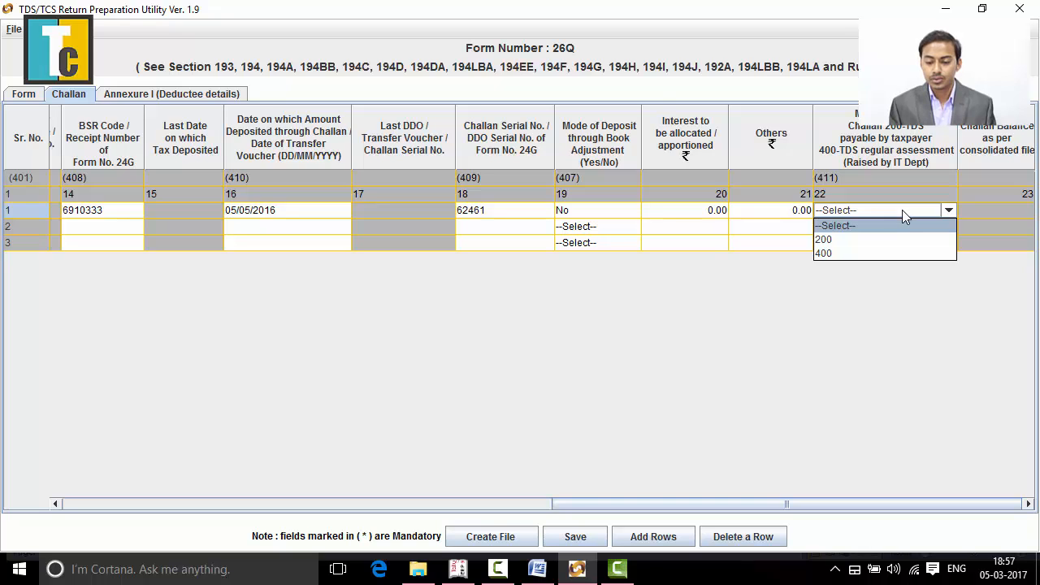
left_click(875, 240)
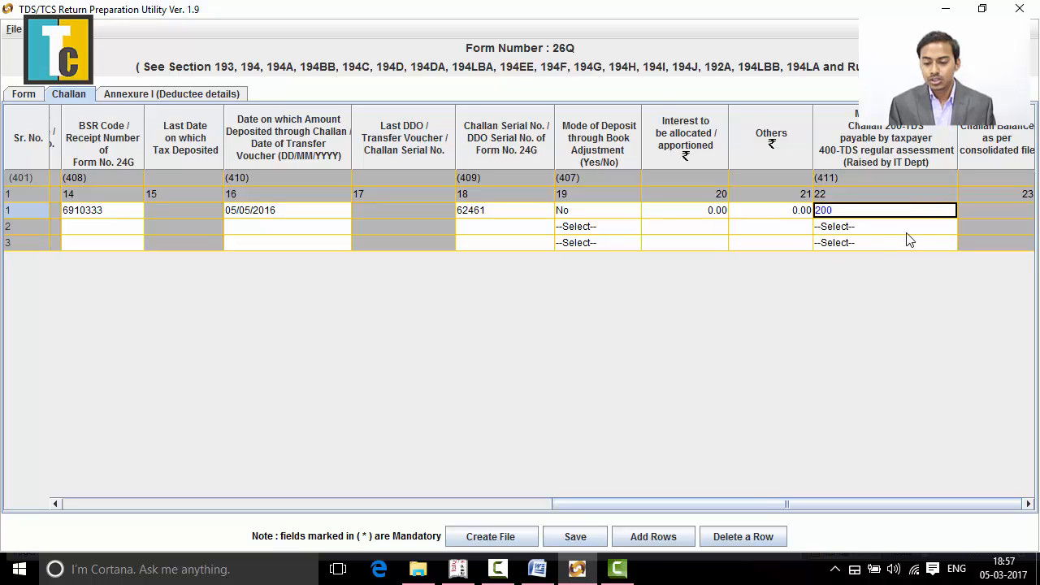
key("Tab")
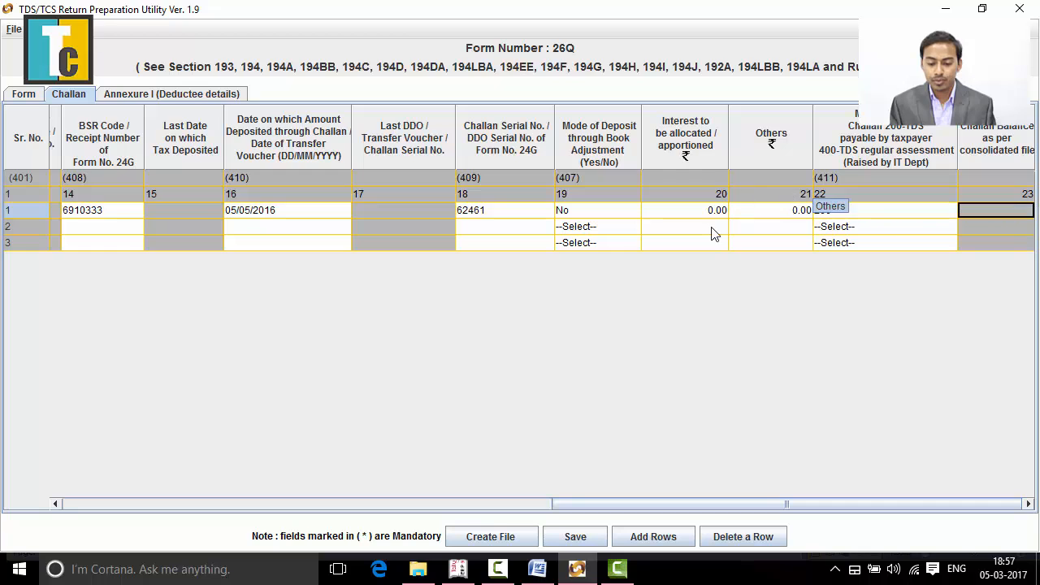
- Look up the section 194C challan's total in the Word document and enter 1200 as the second challan row's TDS amount
key("Down")
key("Left")
key("Left")
key("Left")
key("Left")
key("Left")
key("Left")
key("Left")
key("Left")
key("Left")
key("Left")
key("Left")
key("Left")
key("Left")
key("Left")
key("Left")
key("Left")
key("Left")
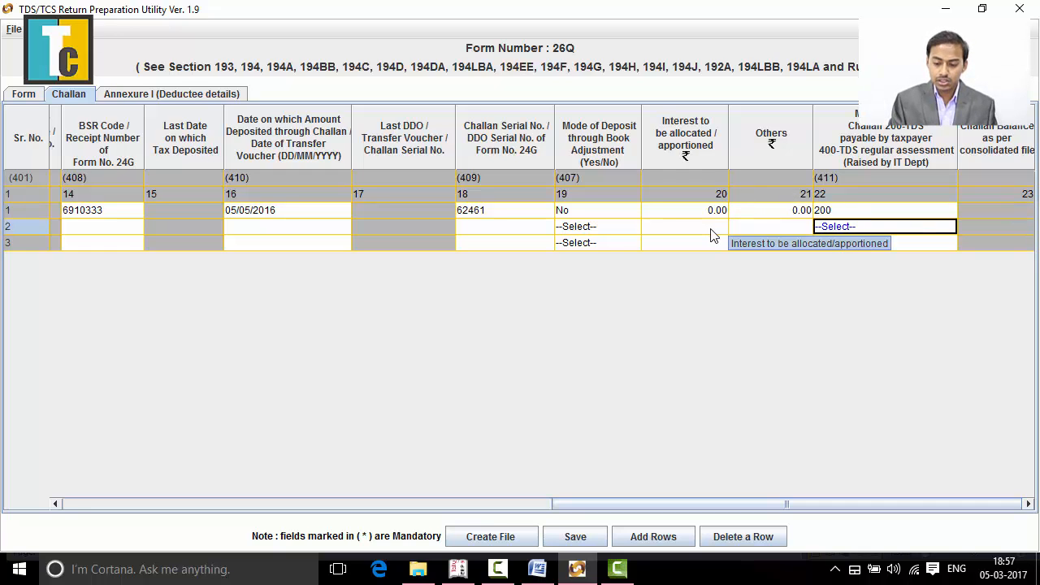
key("Left")
key("Left")
key("Left")
key("Left")
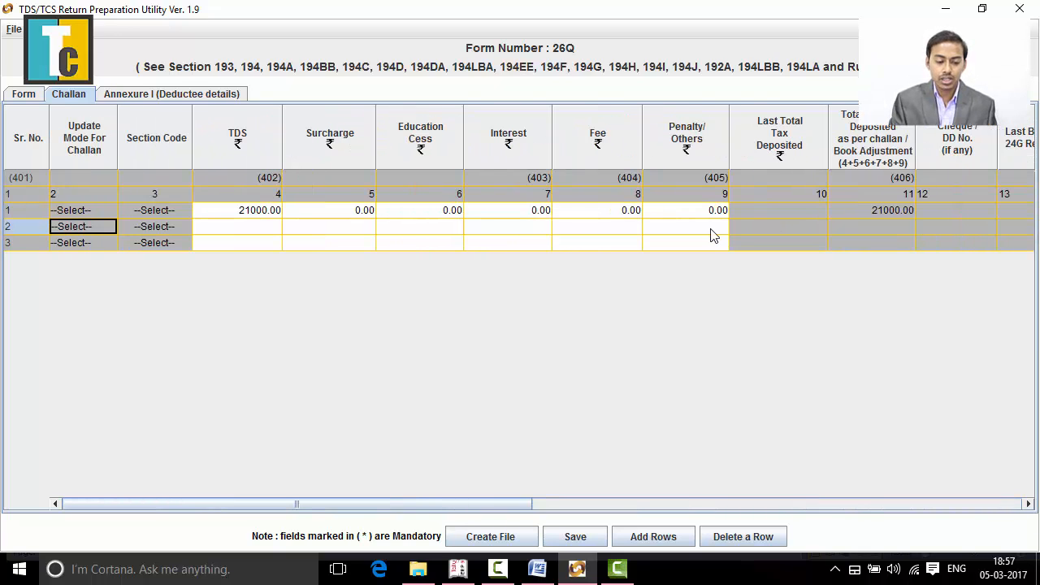
key("Right")
key("Right")
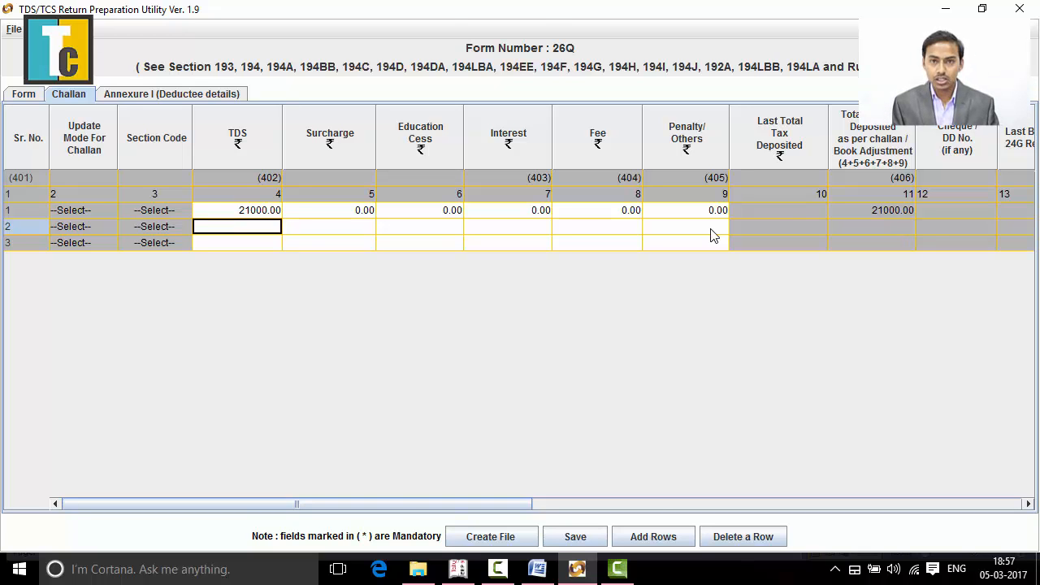
key("alt+Tab")
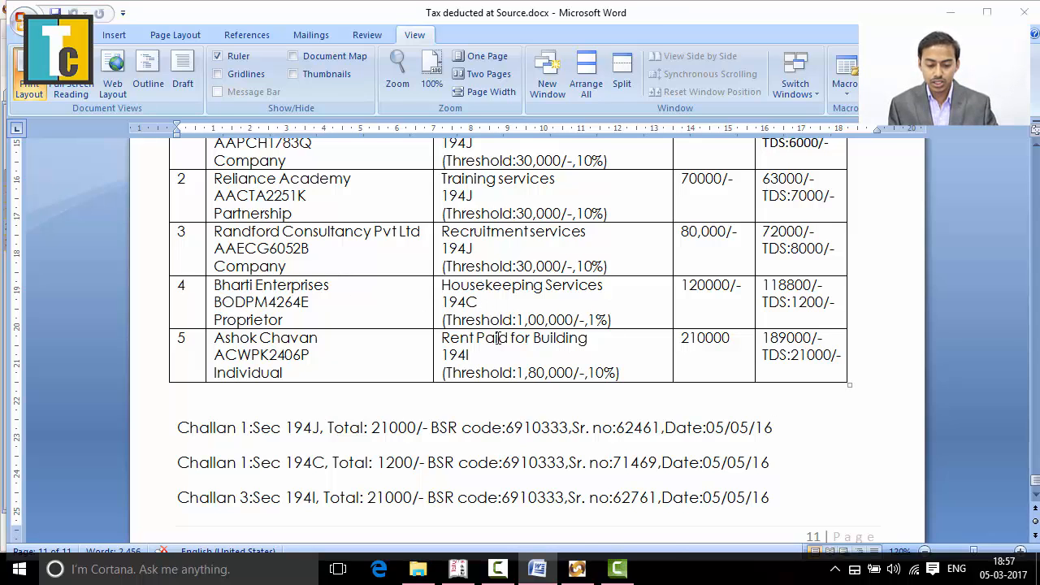
key("alt+Tab")
type("1200")
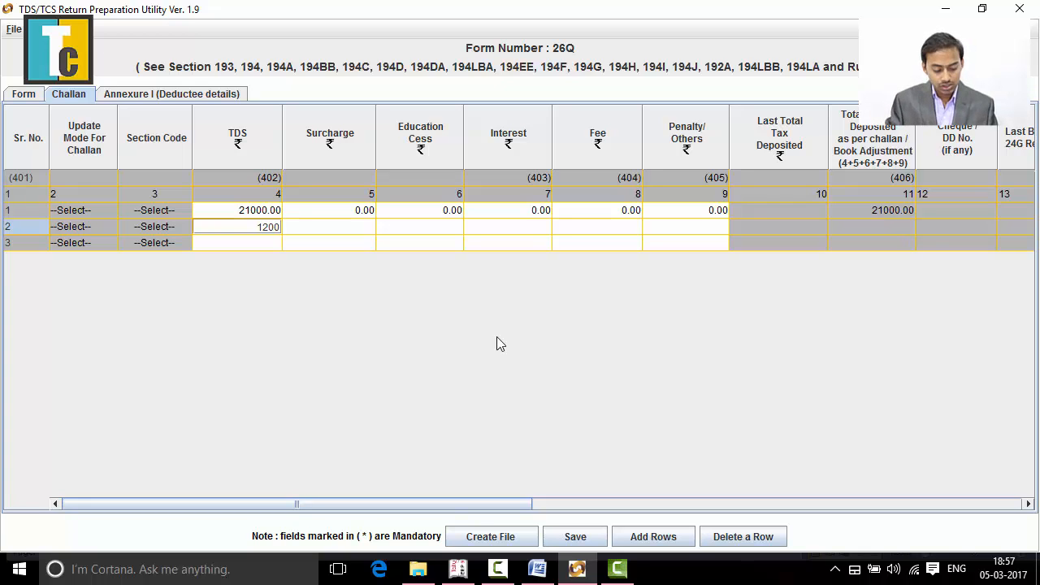
key("Tab")
- Set Surcharge, Education Cess, Interest, Fee and Penalty/Others of the second challan row to 0
type("0")
key("Tab")
type("0")
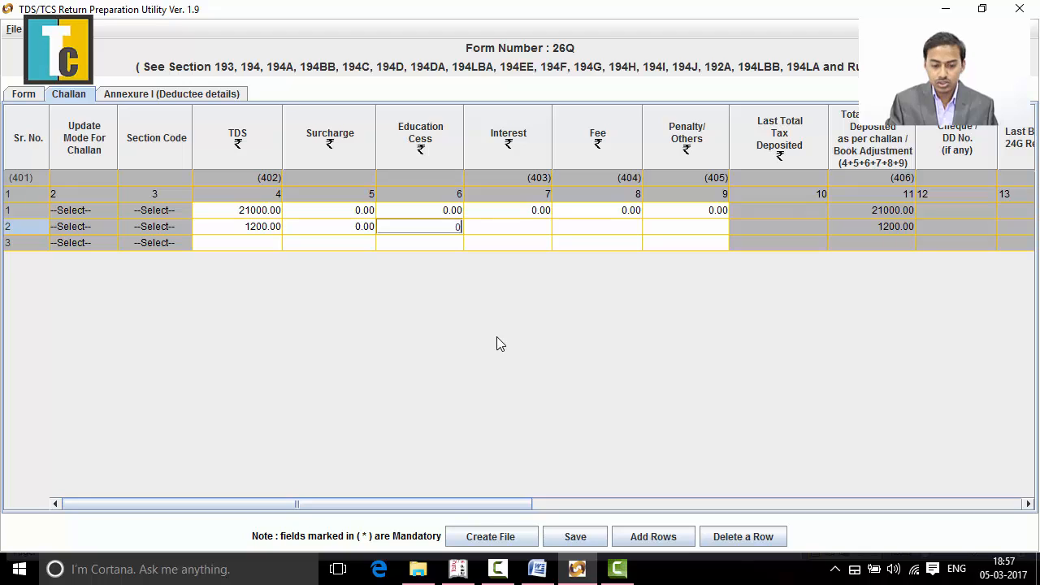
key("Tab")
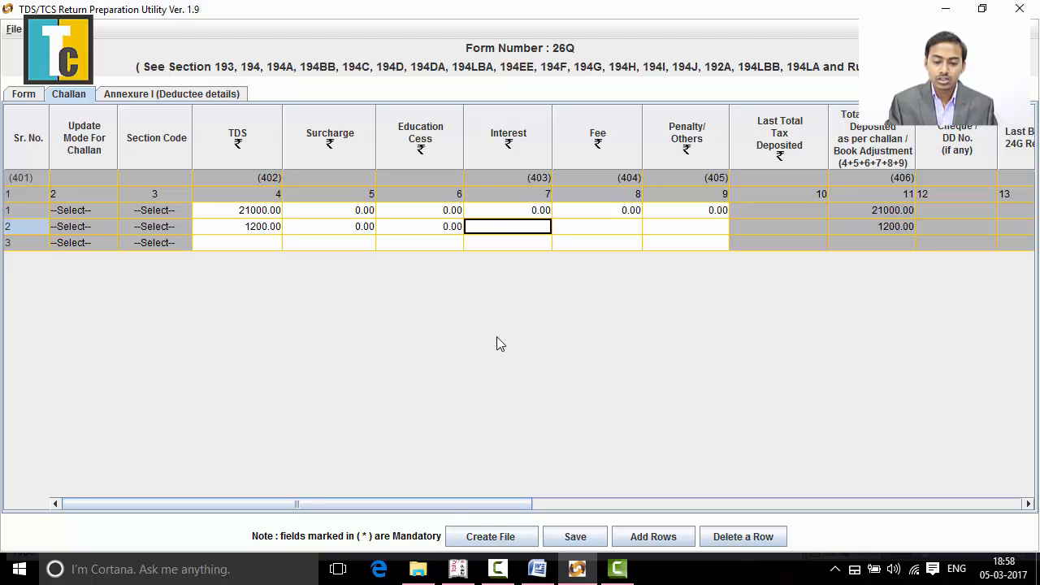
type("0")
key("Tab")
type("0")
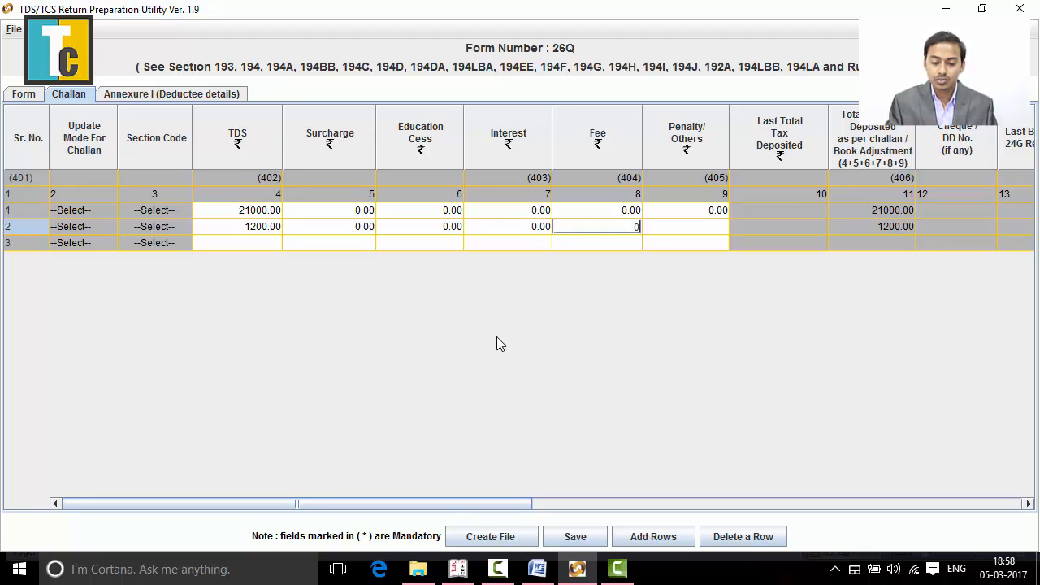
key("Tab")
type("0")
key("Tab")
key("Tab")
key("Tab")
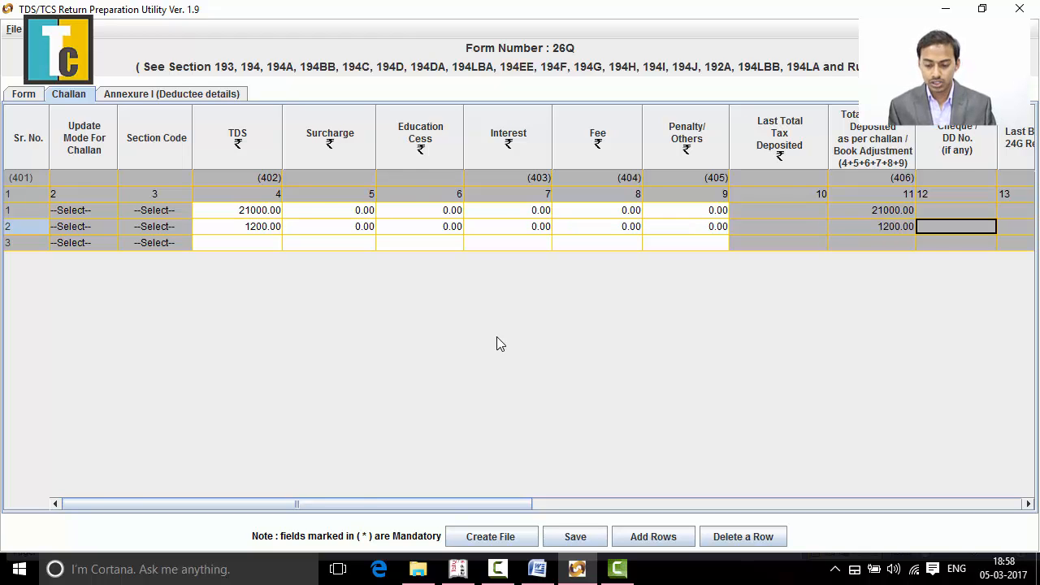
- Look up the section 194C challan's BSR code in the Word document and enter 6910333 as the second row's BSR code
key("Tab")
key("Tab")
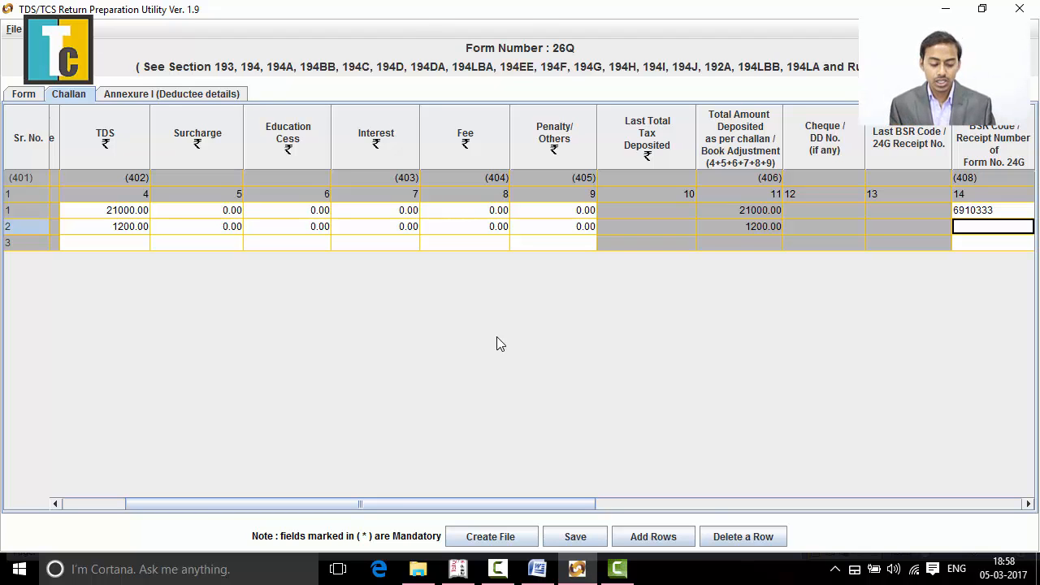
key("alt+Tab")
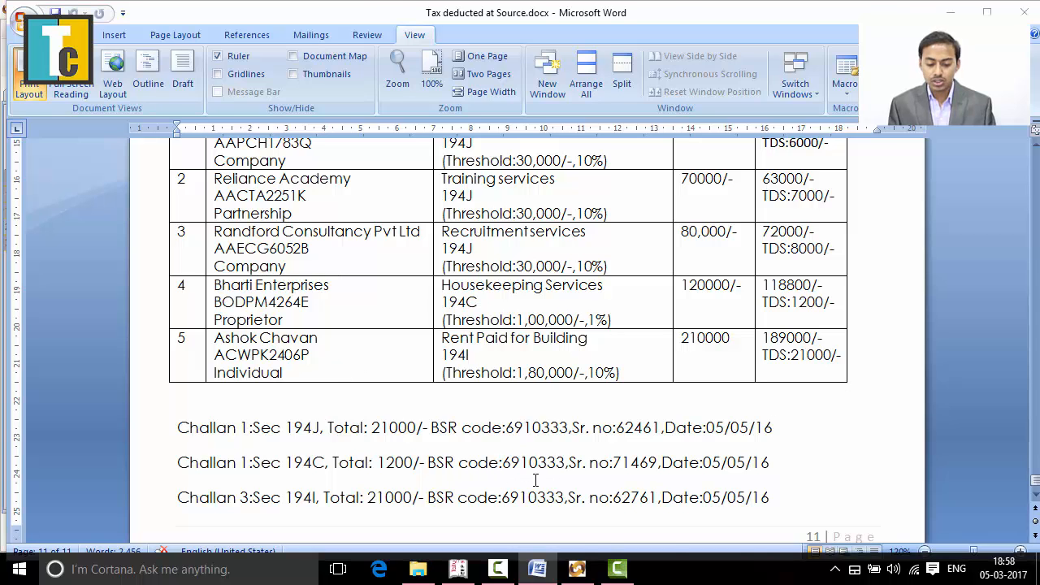
key("alt+Tab")
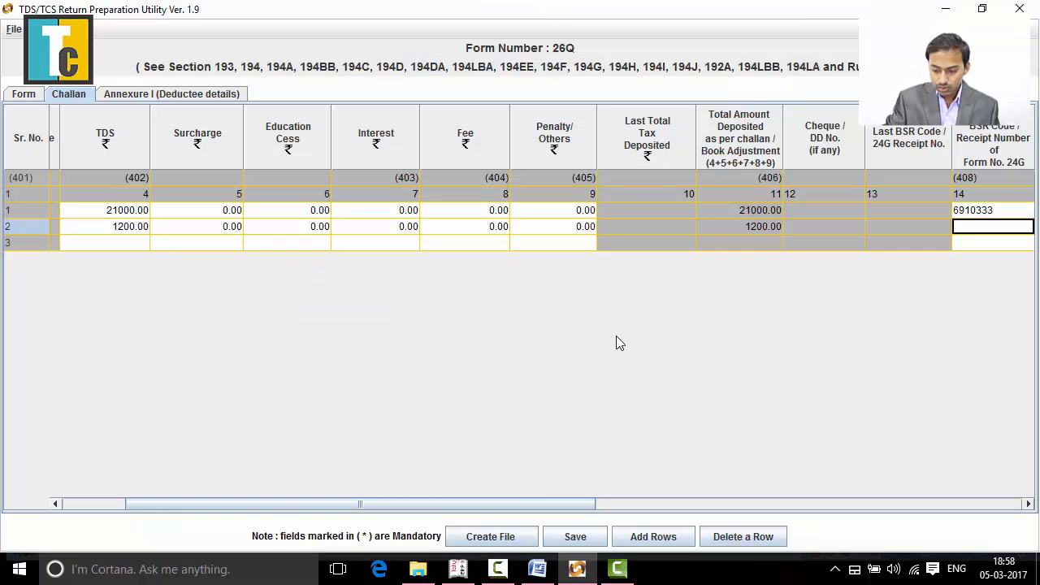
key("Up")
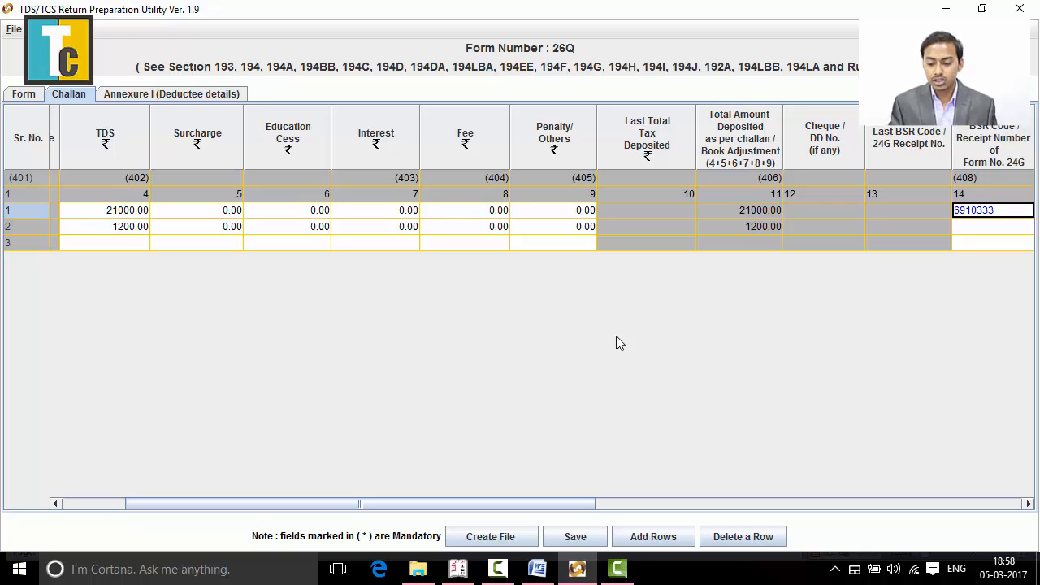
key("Down")
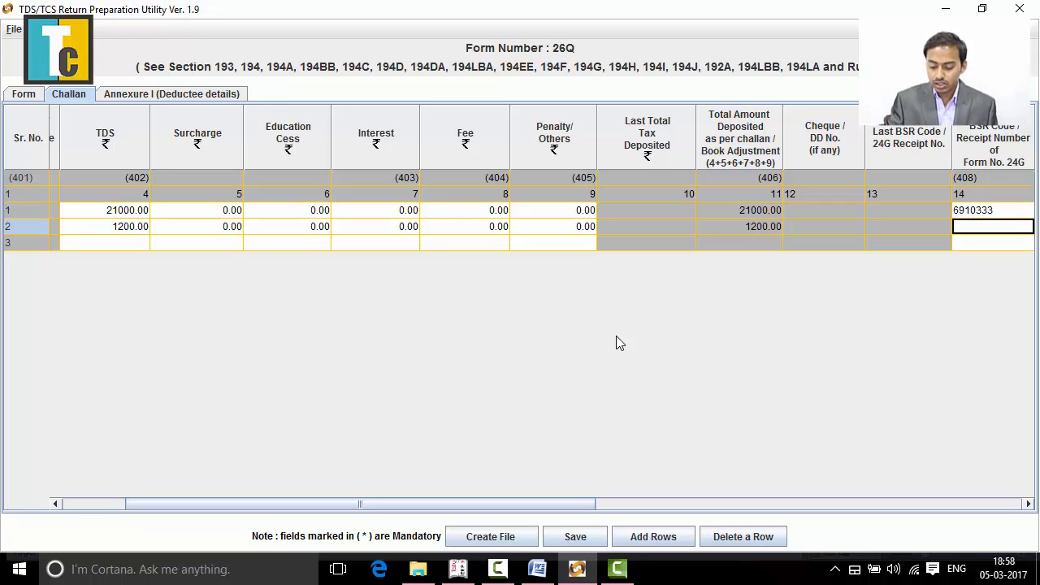
type("6910")
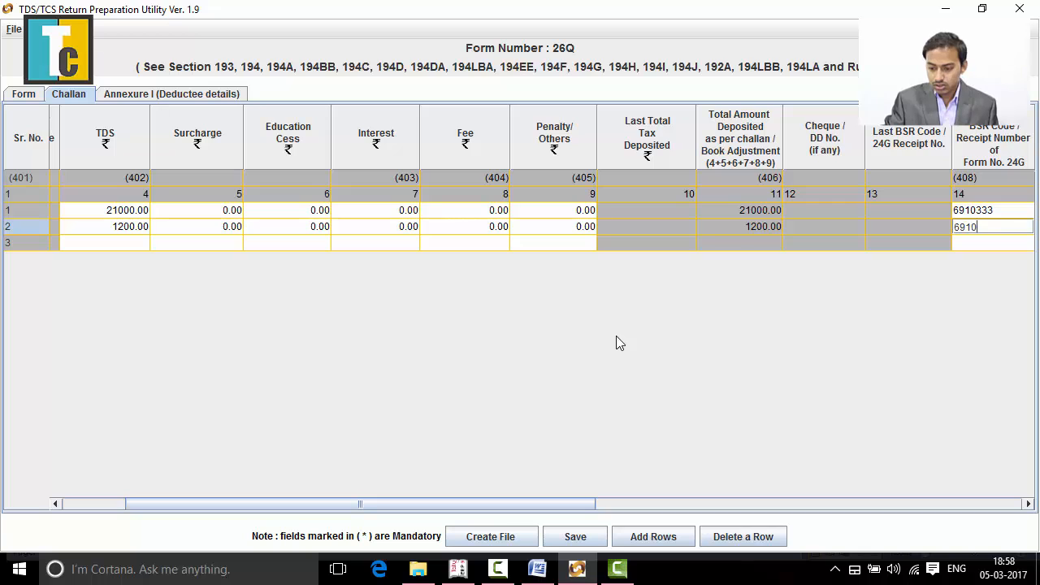
type("333")
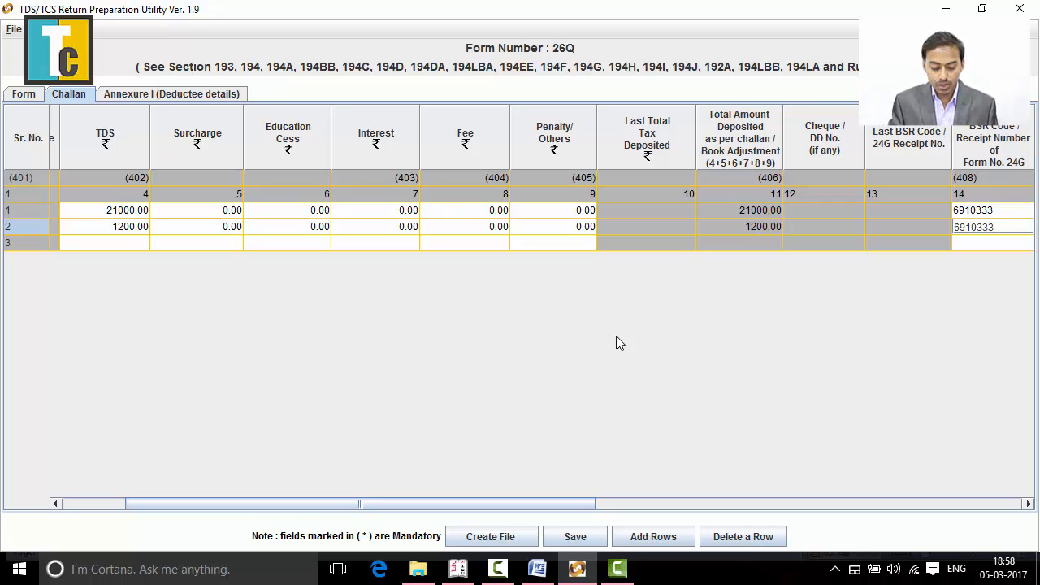
key("Tab")
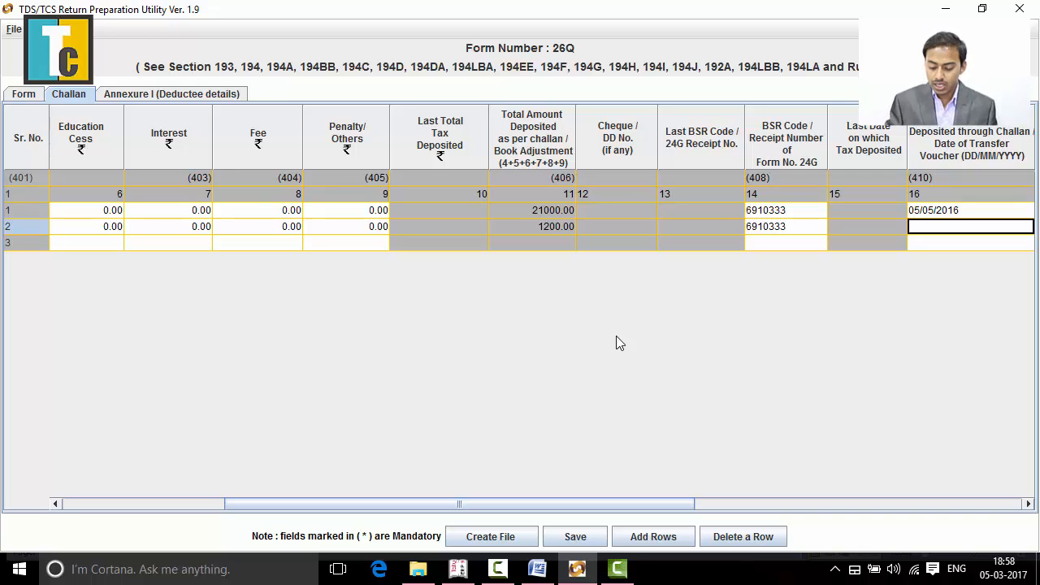
- Enter 05/05/2016 as the deposit date of the second challan row
type("5")
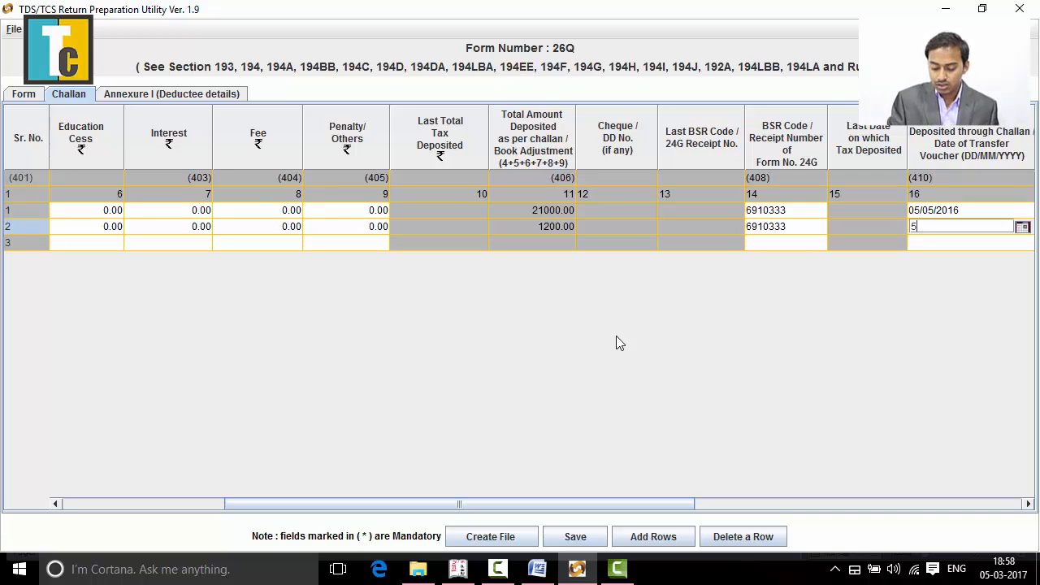
key("BackSpace")
type("05/")
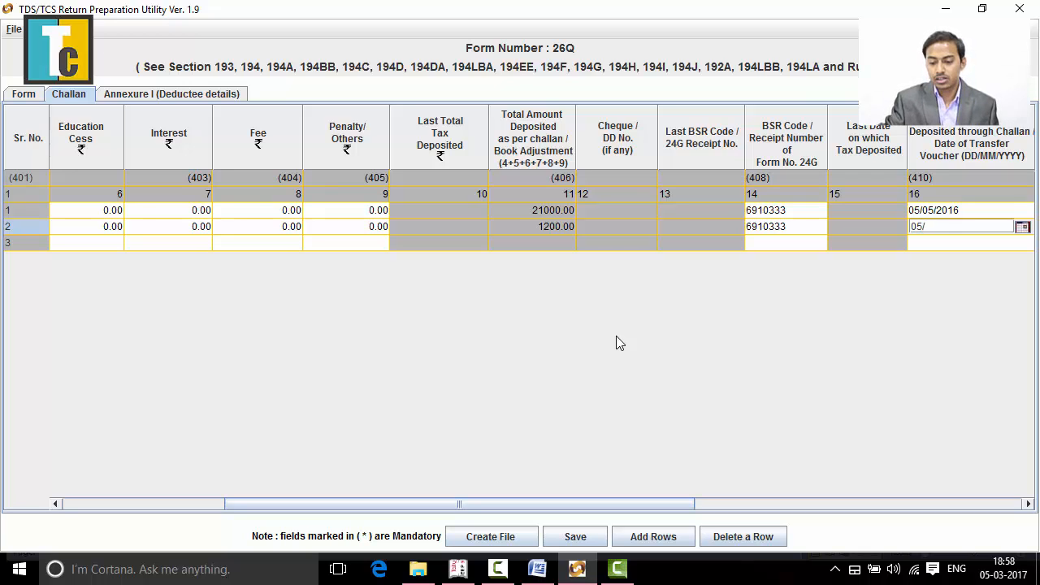
type("05/")
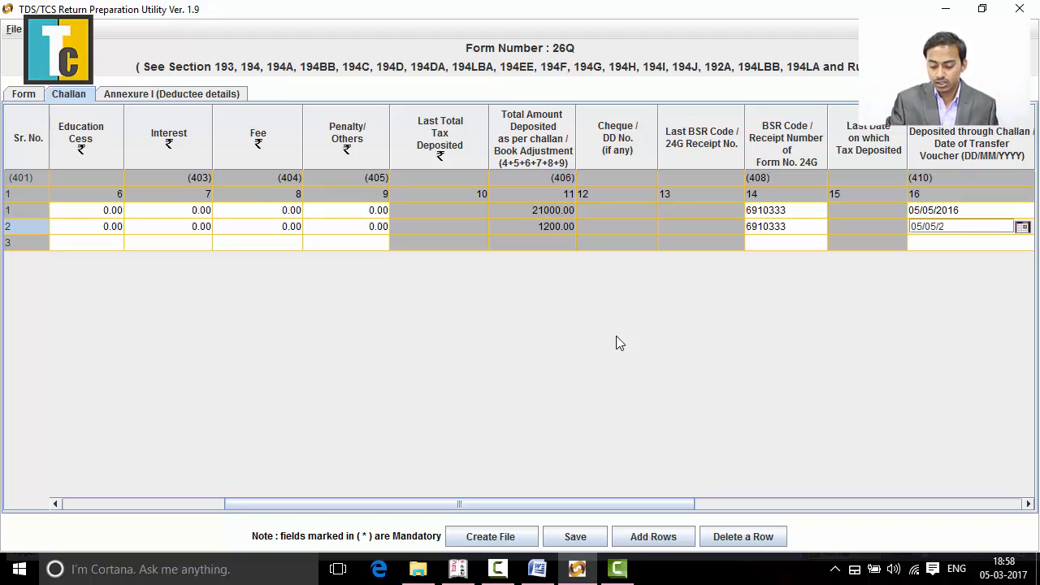
type("2016")
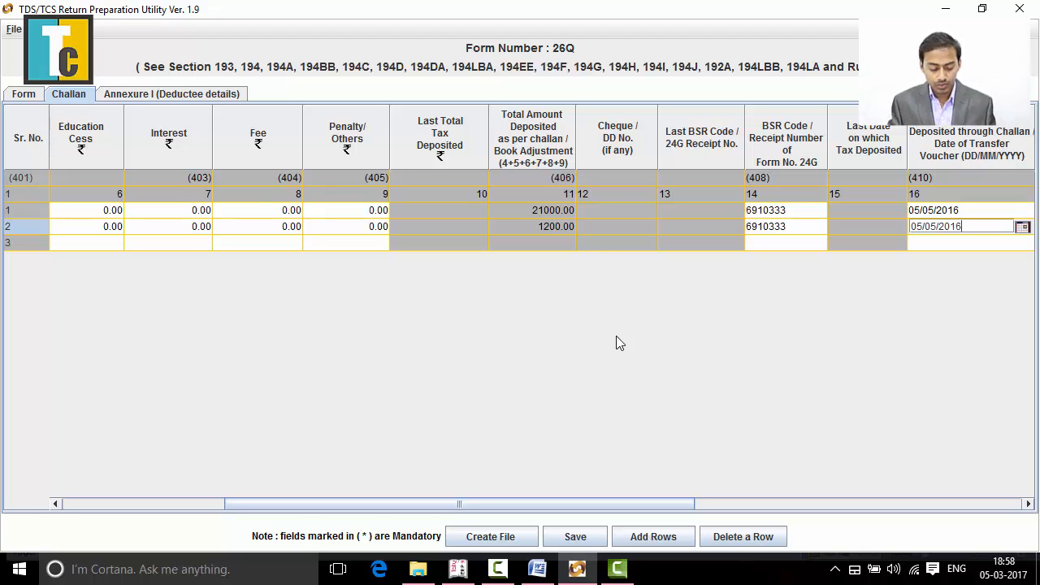
key("Tab")
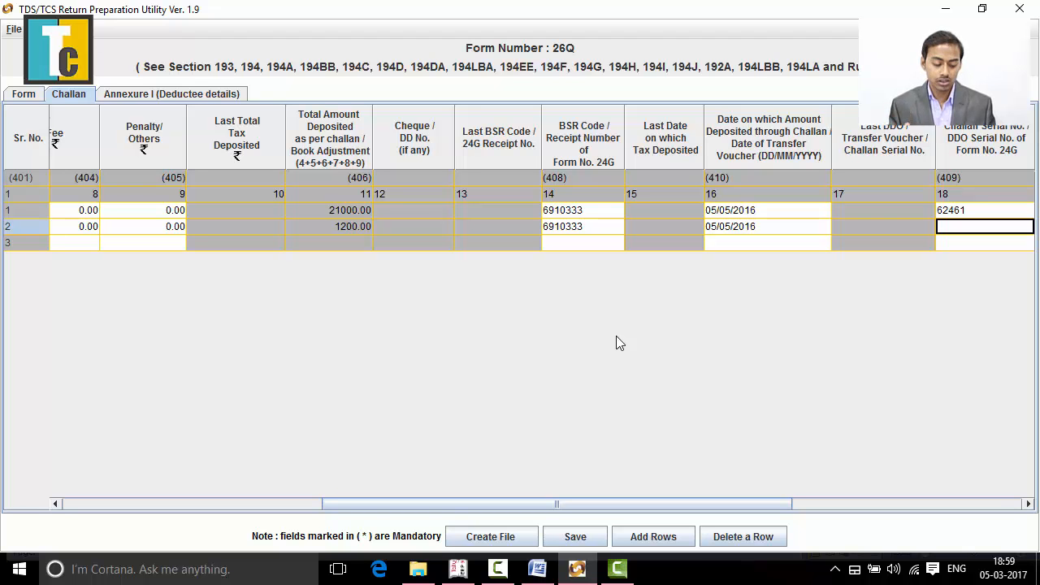
- Look up the section 194C challan's serial number in the Word document and enter 71469 as the second row's challan serial number
key("alt+Tab")
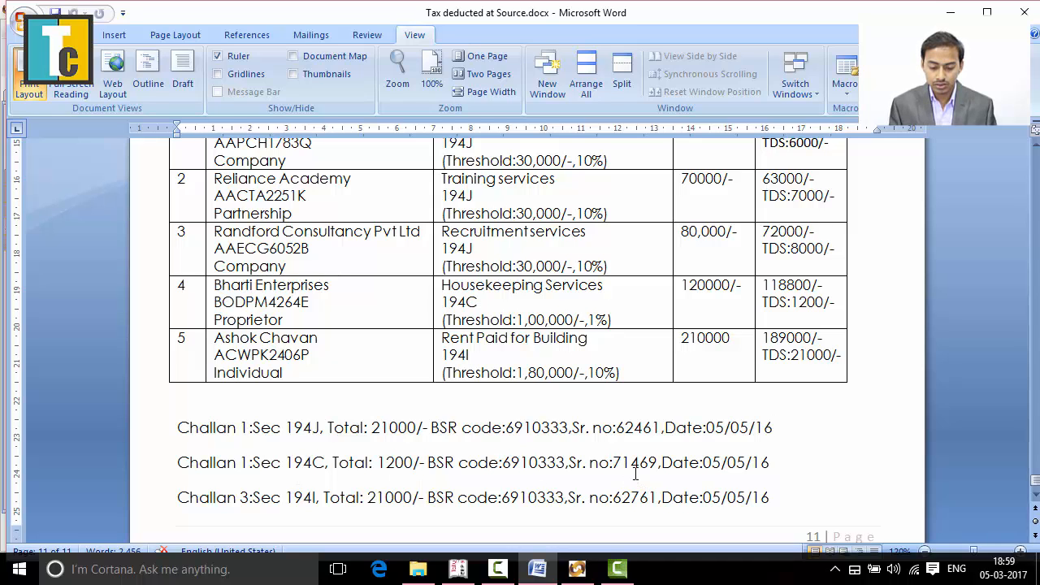
left_click_drag(613, 462, 659, 463)
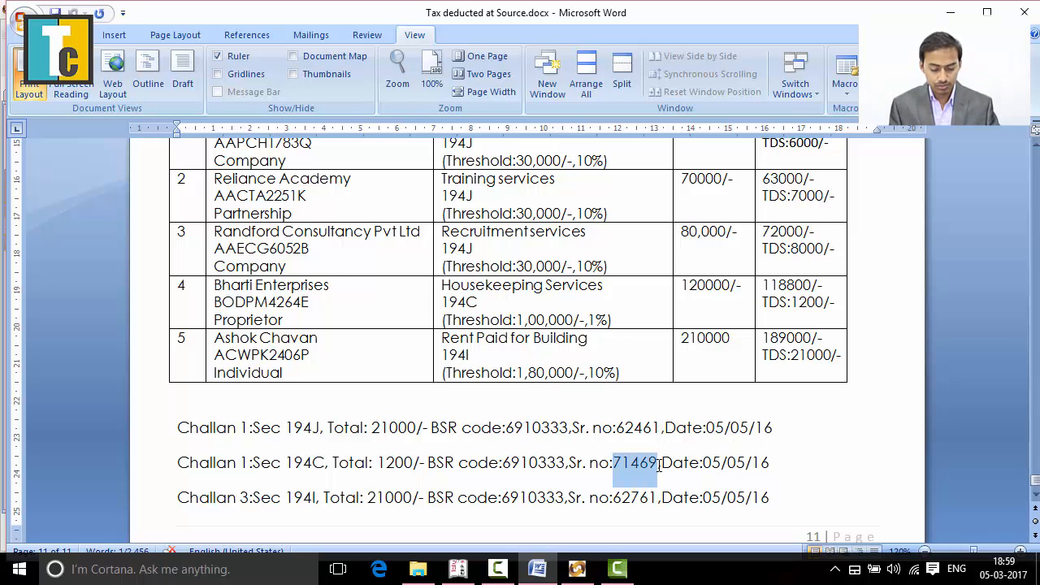
key("alt+Tab")
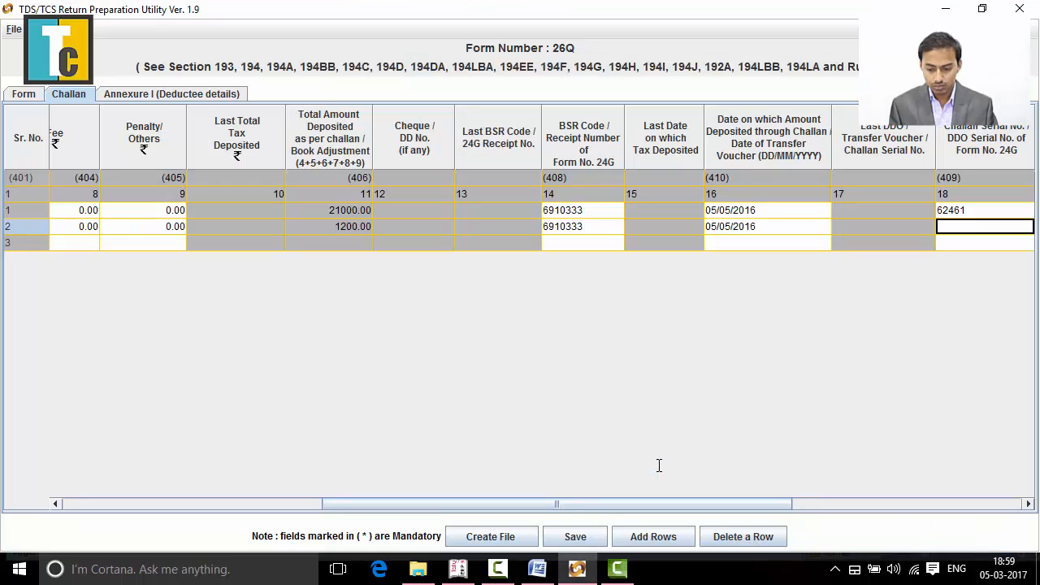
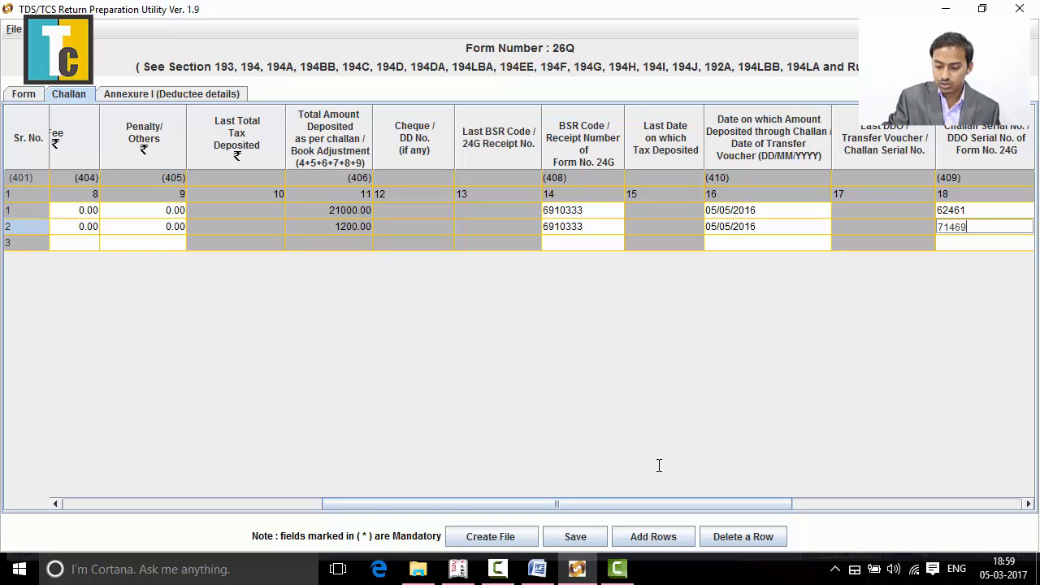
key("Tab")
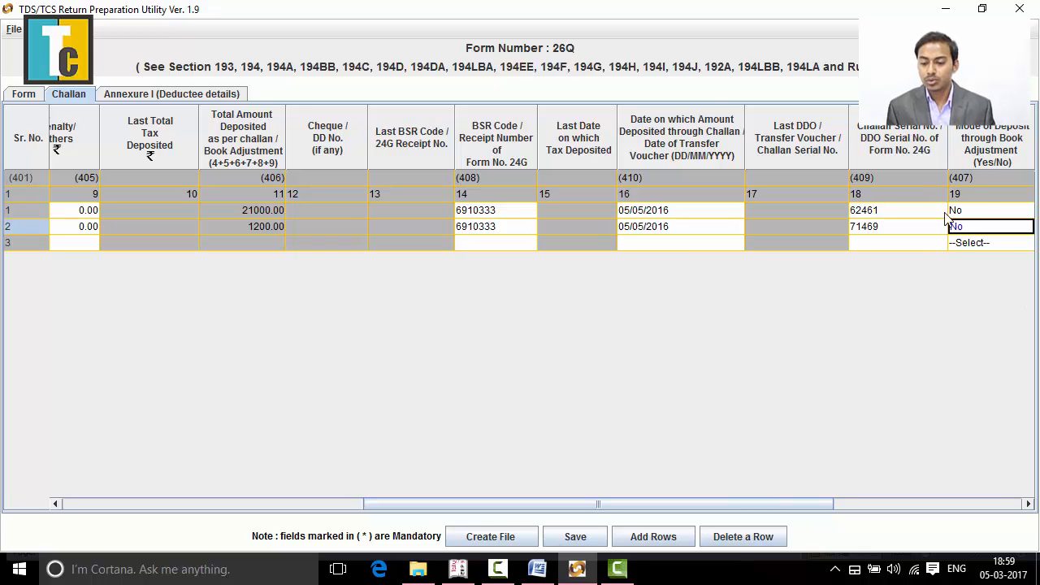
- Set the Others amount (column 21) of the second challan row to 0
key("Tab")
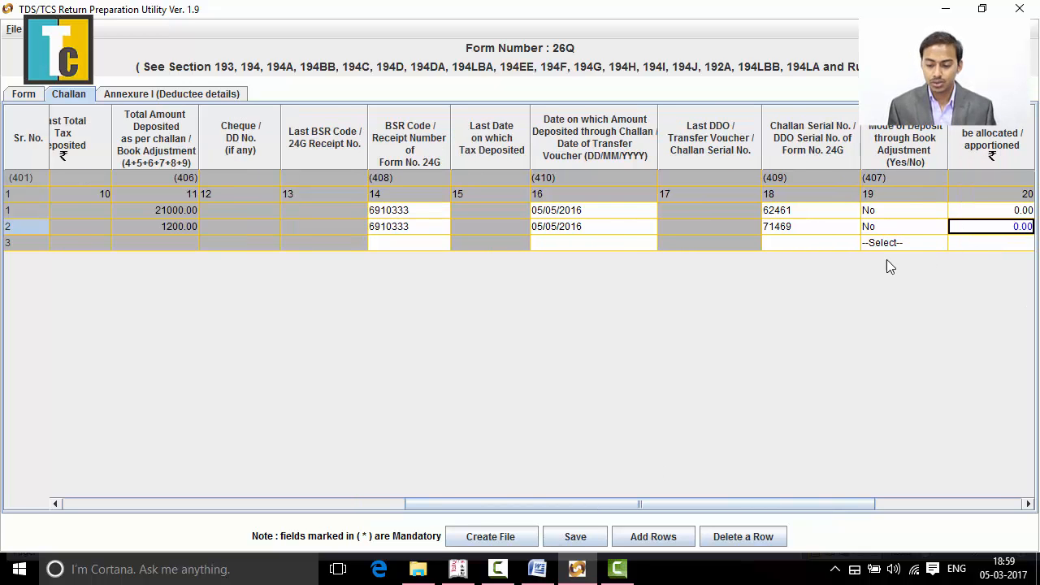
key("Tab")
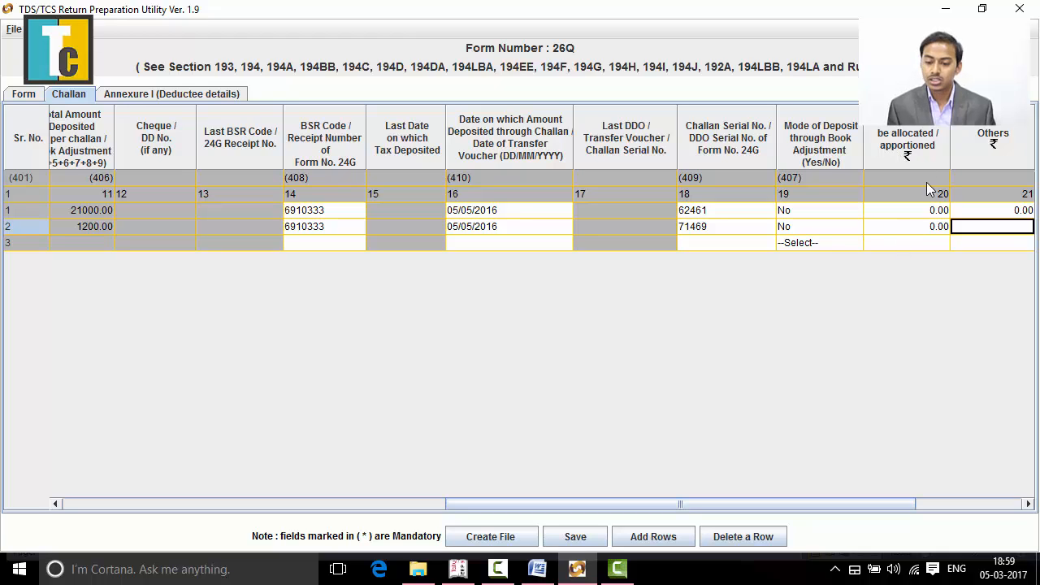
key("Tab")
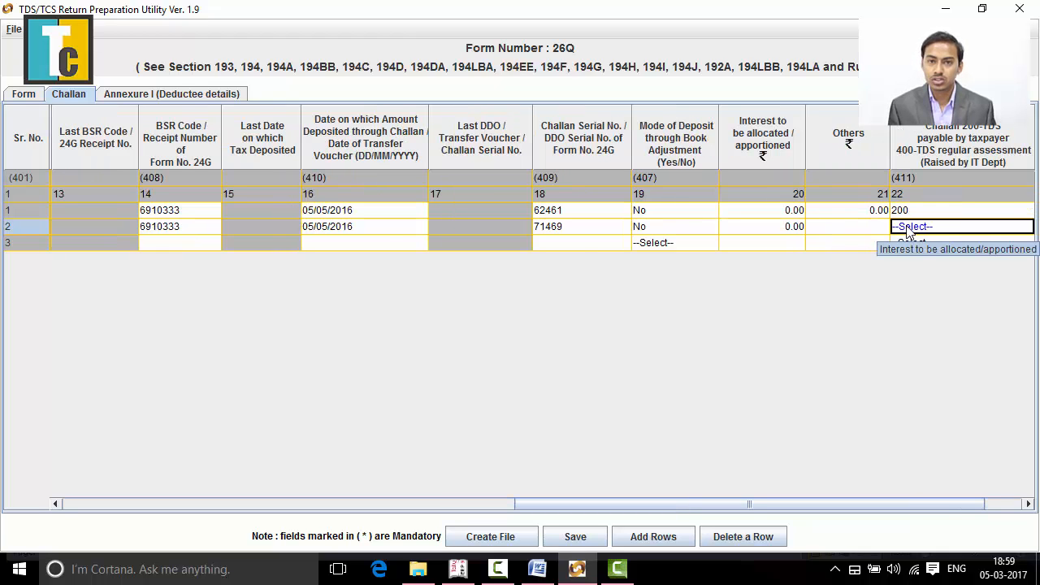
left_click(859, 230)
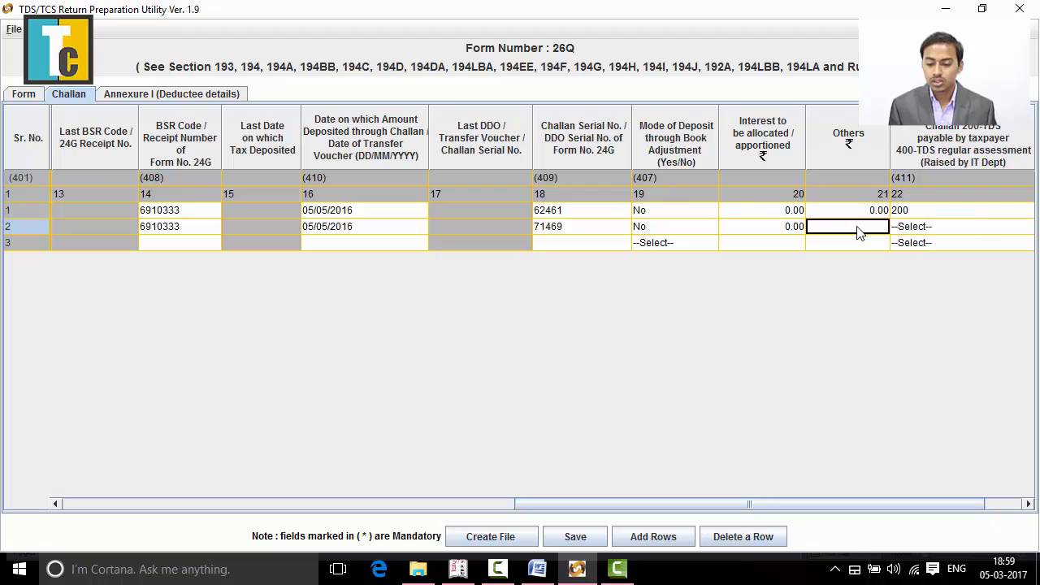
type("0")
key("Tab")
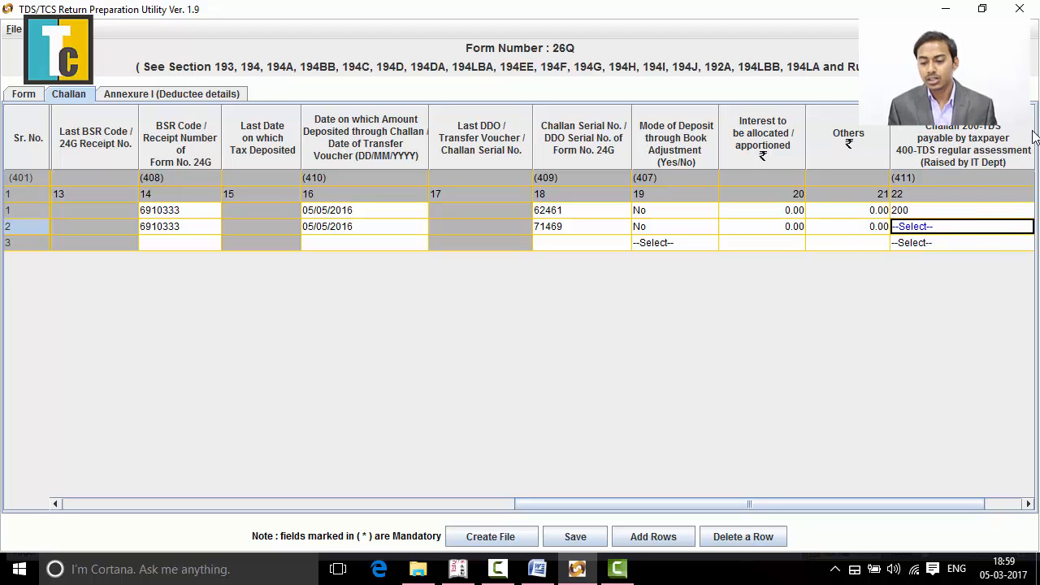
- Set the challan minor head (column 22) of the second challan row to 200
left_click(973, 228)
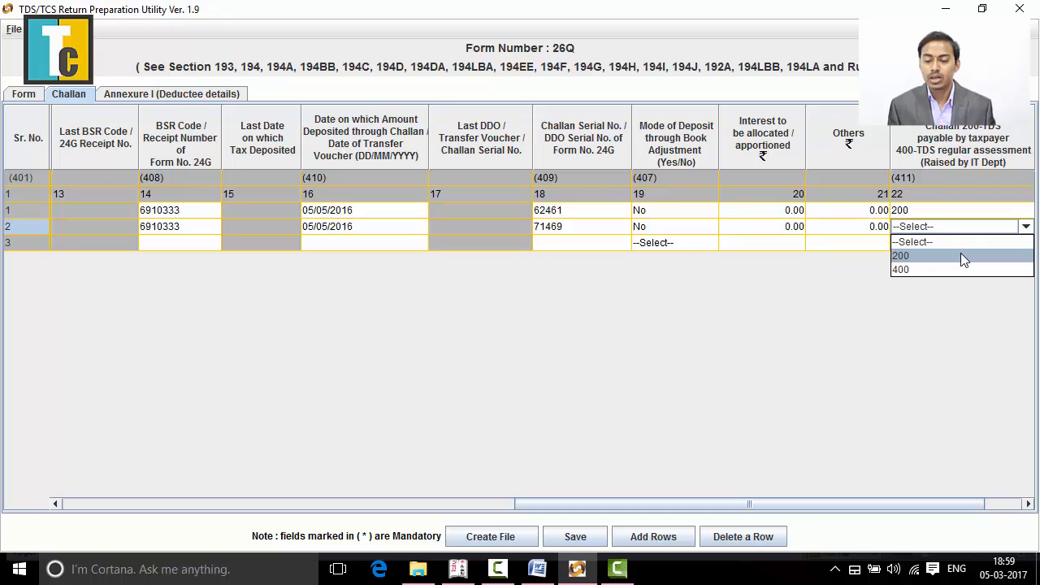
left_click(960, 252)
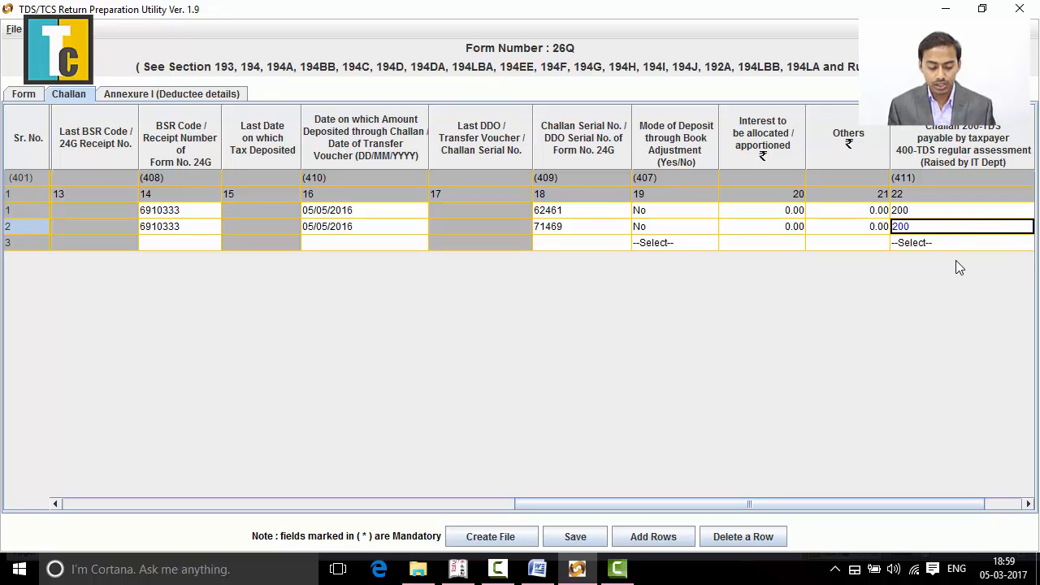
key("Tab")
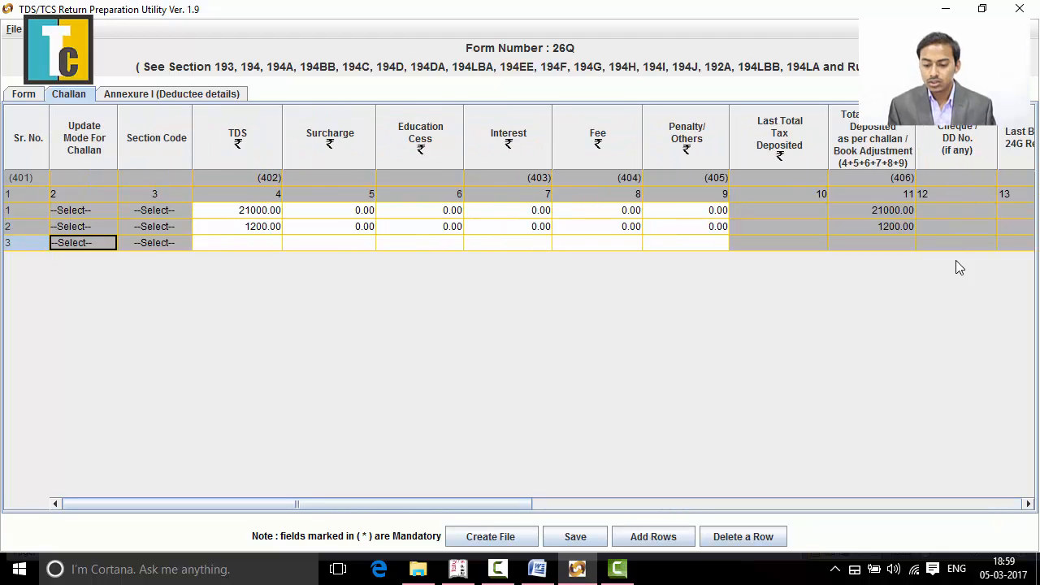
- Look up the section 194I challan's total in the Word document and enter 21000 as the third row's TDS amount
left_click(255, 246)
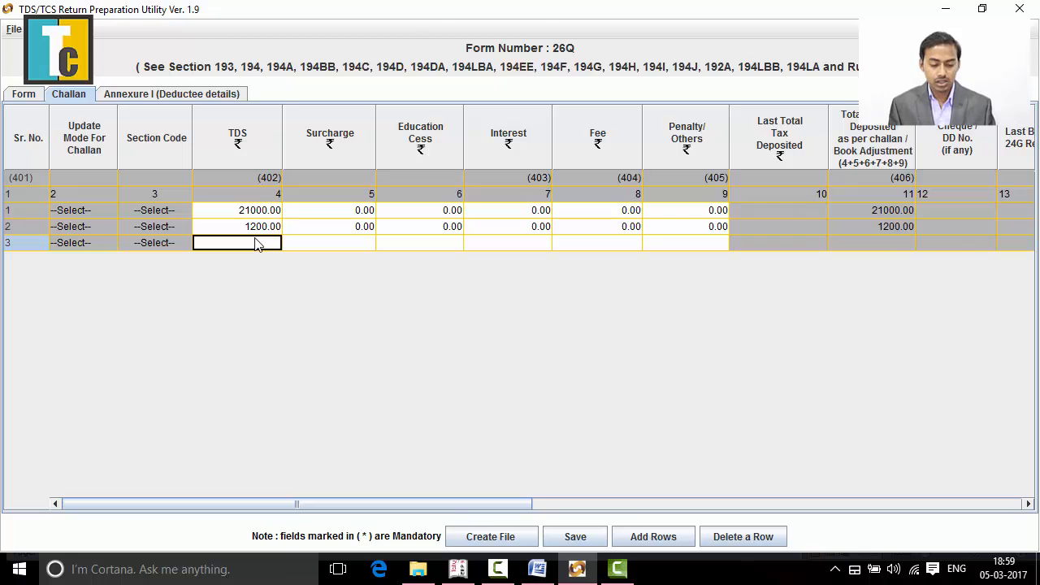
key("alt+Tab")
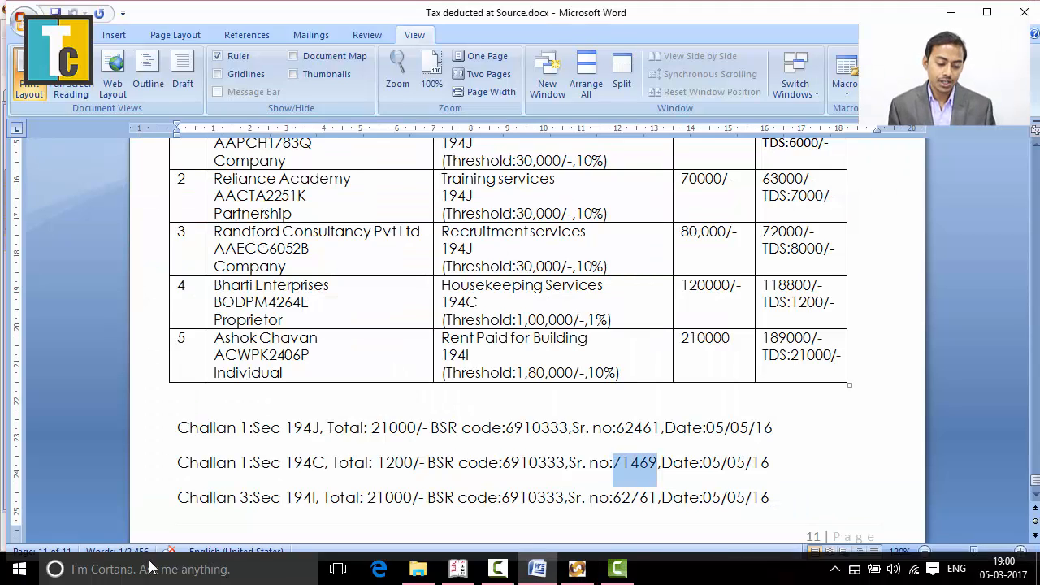
left_click(306, 518)
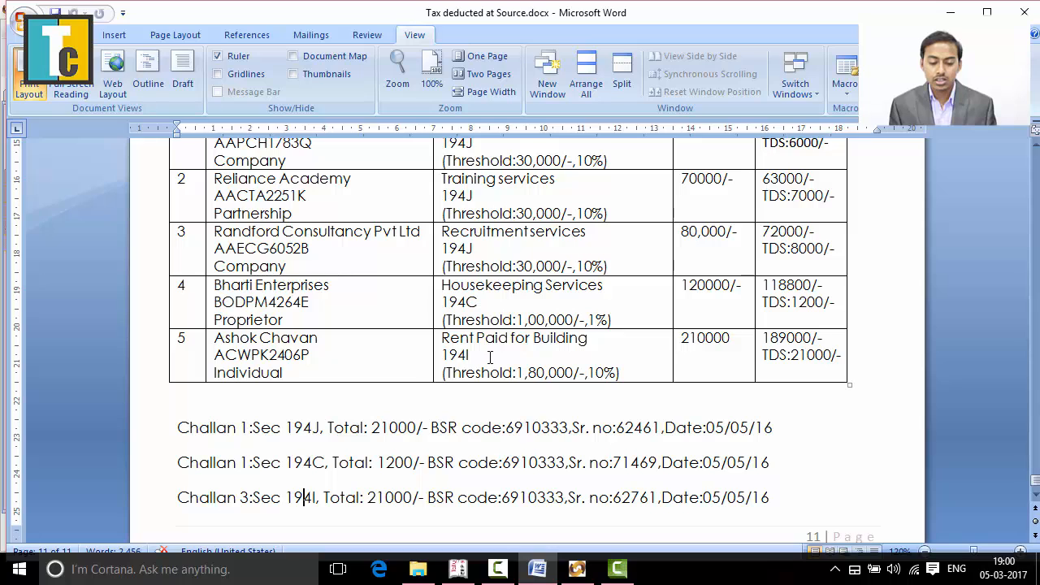
left_click(515, 355)
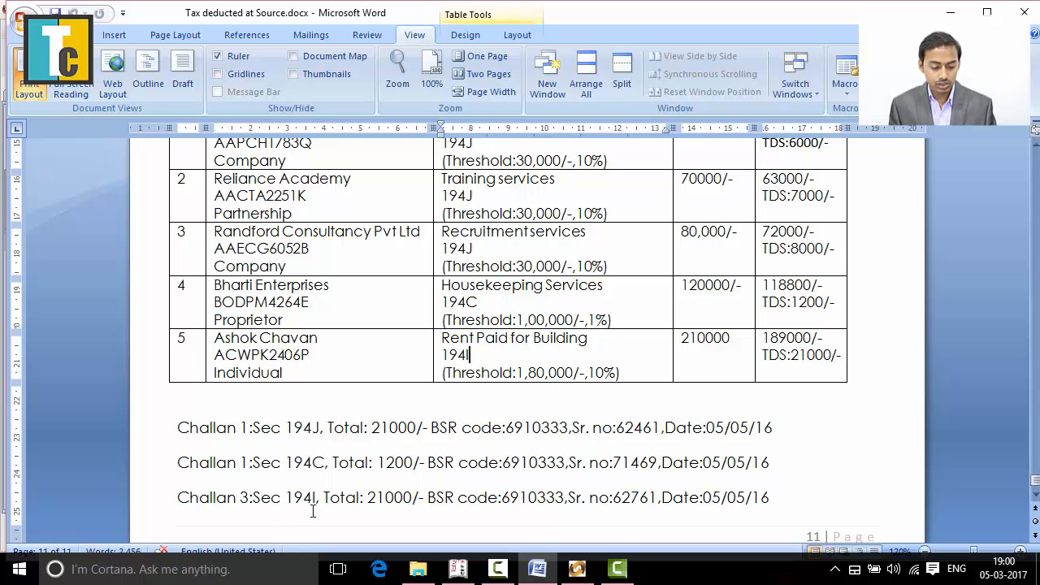
key("alt+Tab")
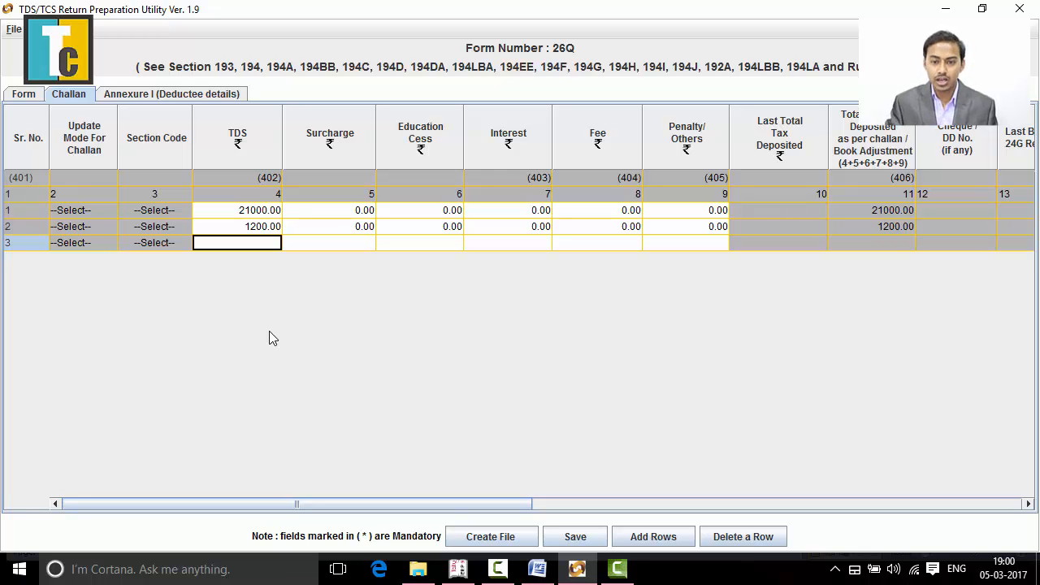
type("21000")
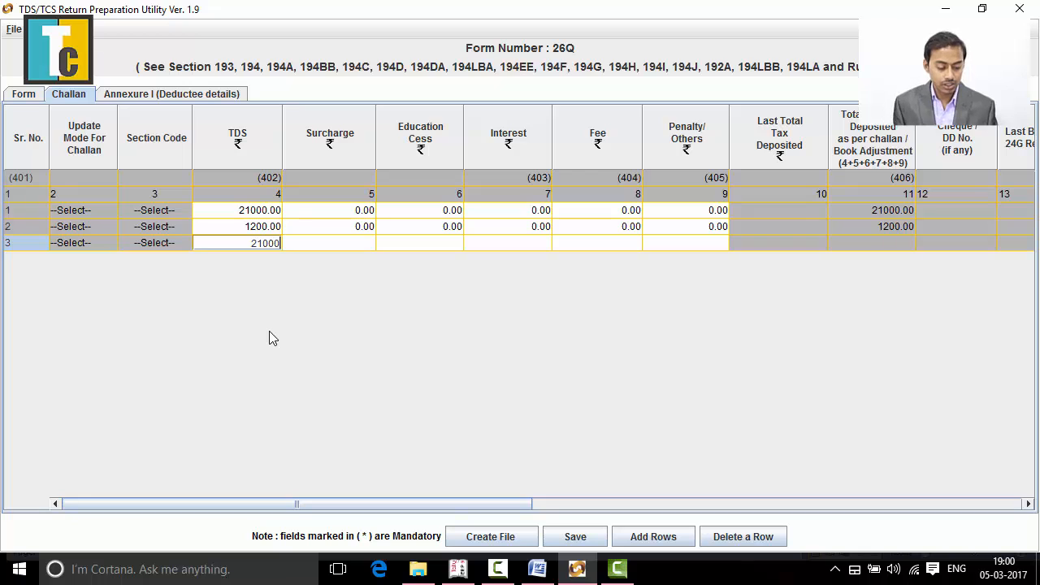
key("Tab")
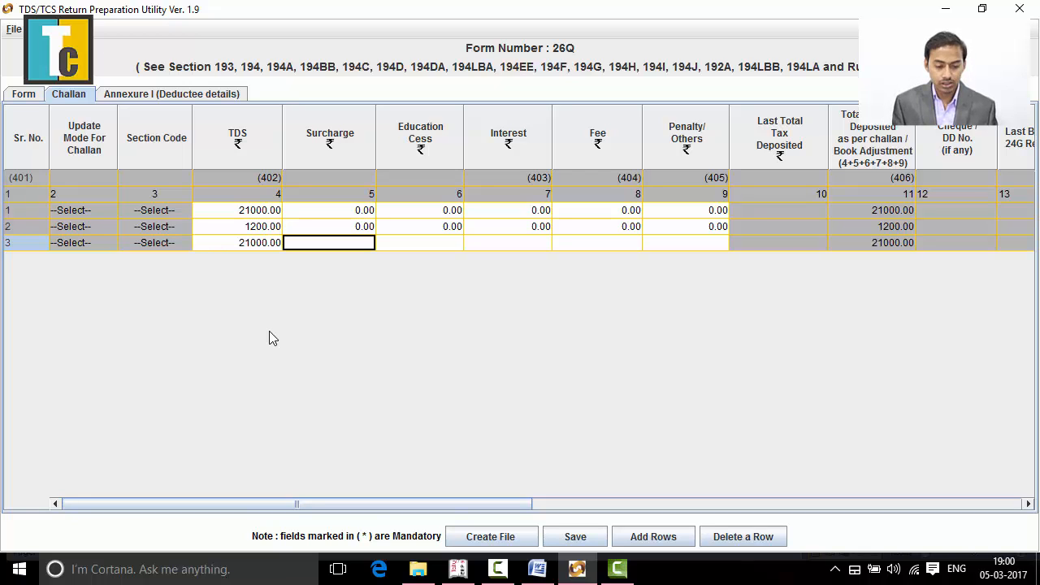
- Set the surcharge, education cess, interest, fee and penalty/others amounts of the third challan row to 0
type("0")
key("Tab")
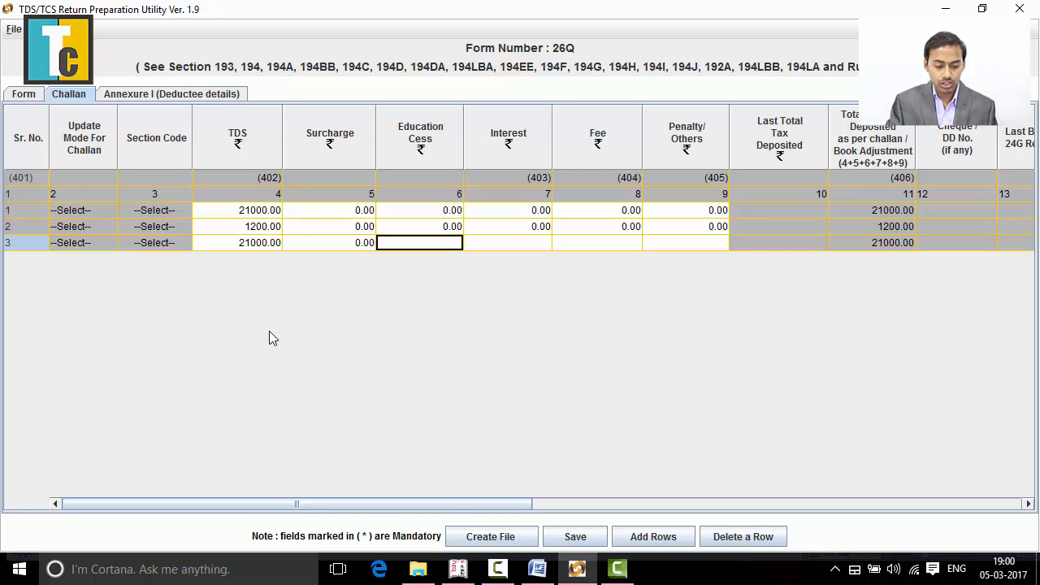
type("0")
key("Tab")
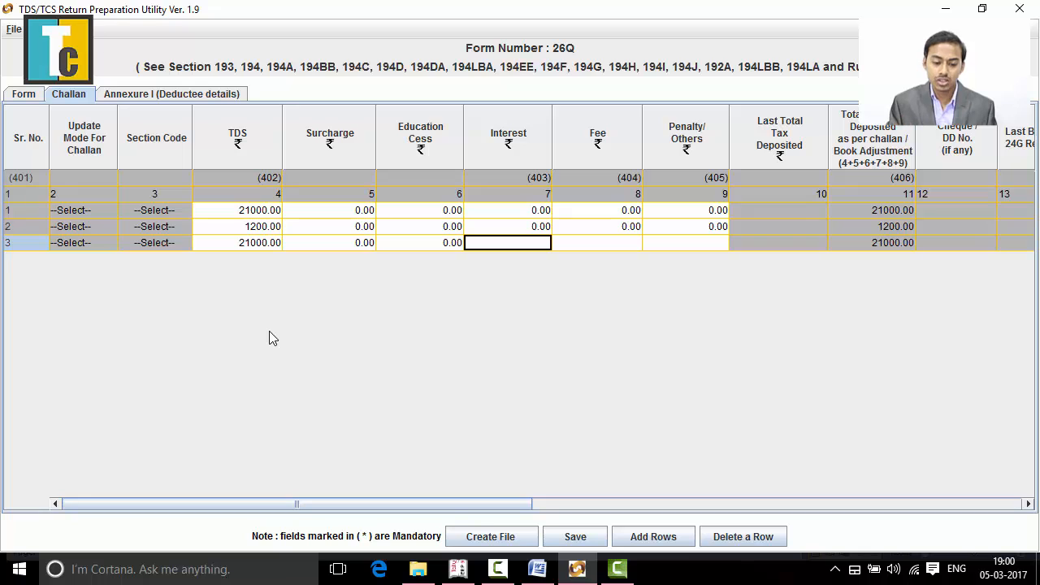
type("0")
key("Tab")
type("0")
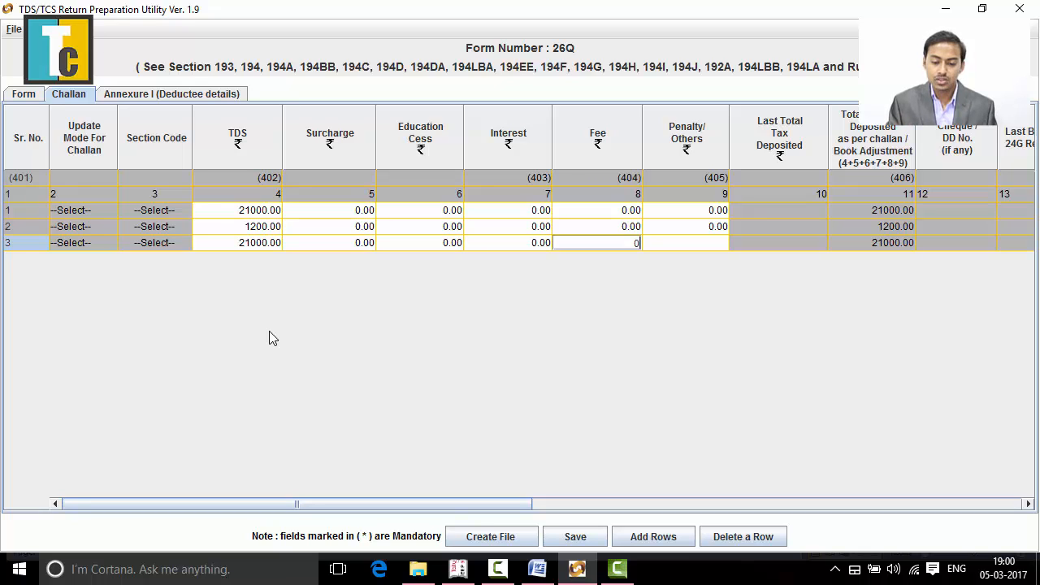
key("Tab")
type("0")
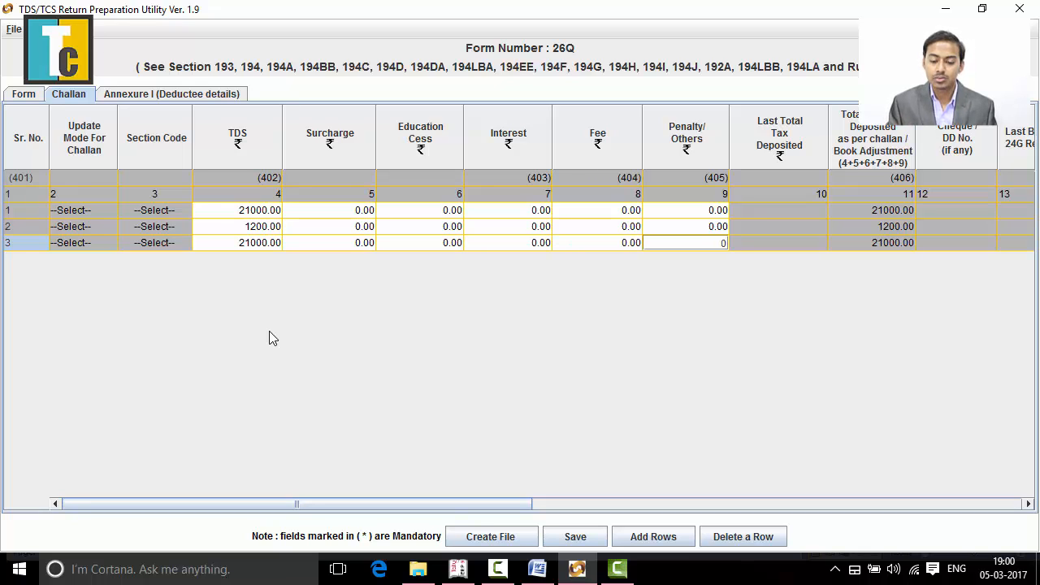
key("Tab")
key("Tab")
key("Tab")
key("Tab")
key("Tab")
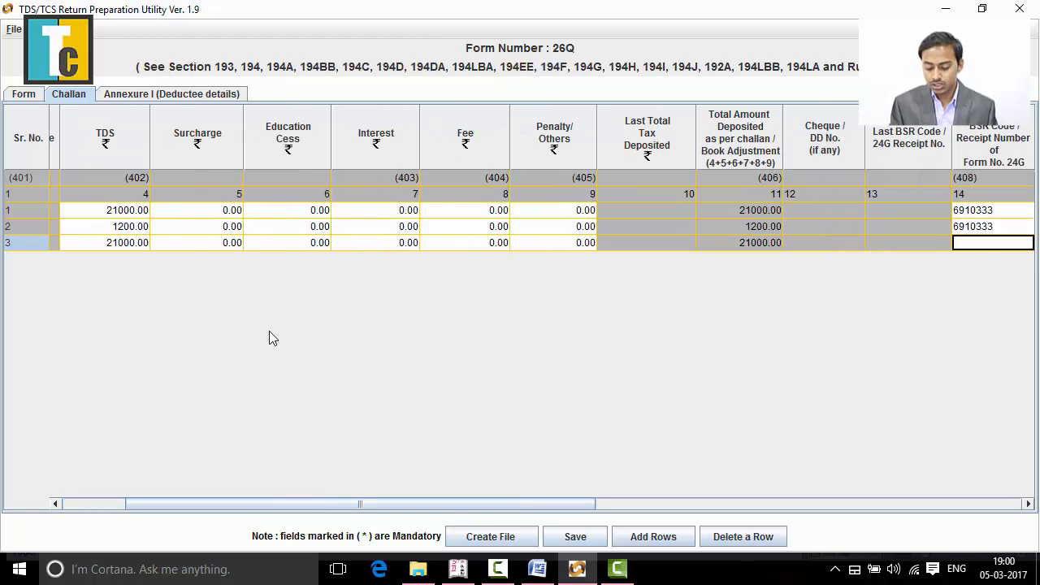
- Enter 6910333 as the BSR code of the third challan row, matching the rows above
key("Up")
key("Down")
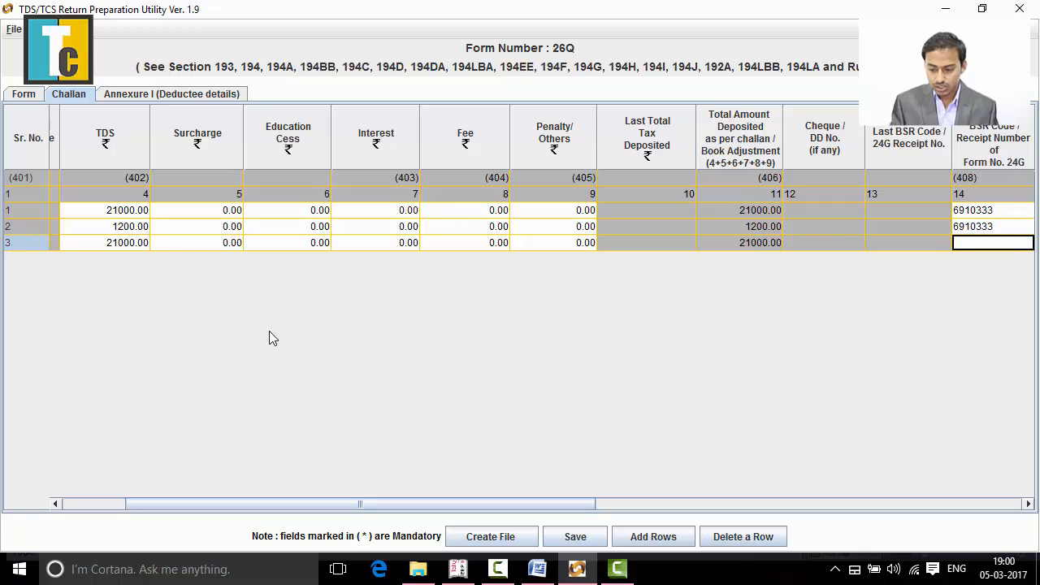
type("6910")
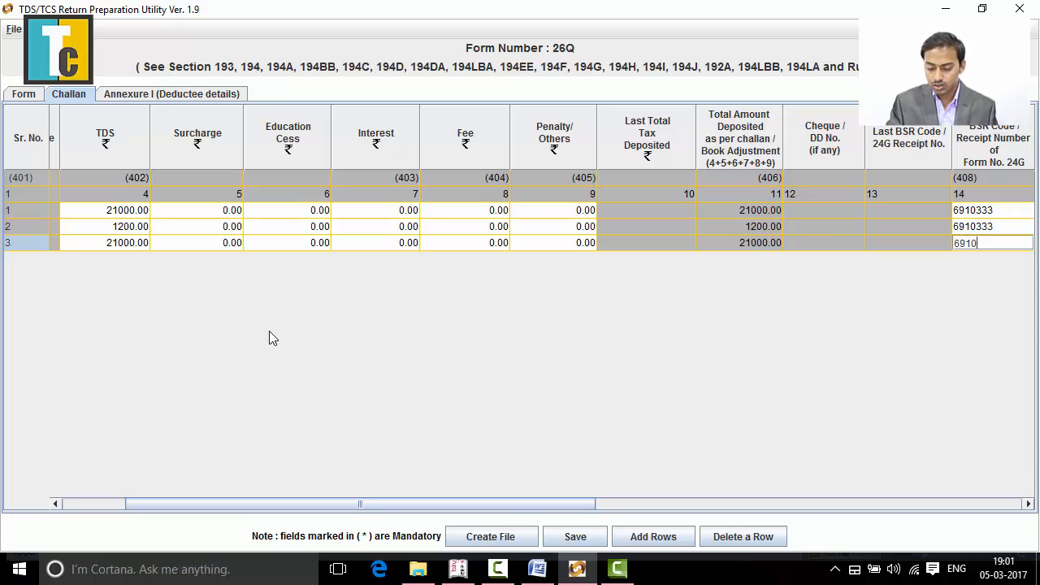
type("333")
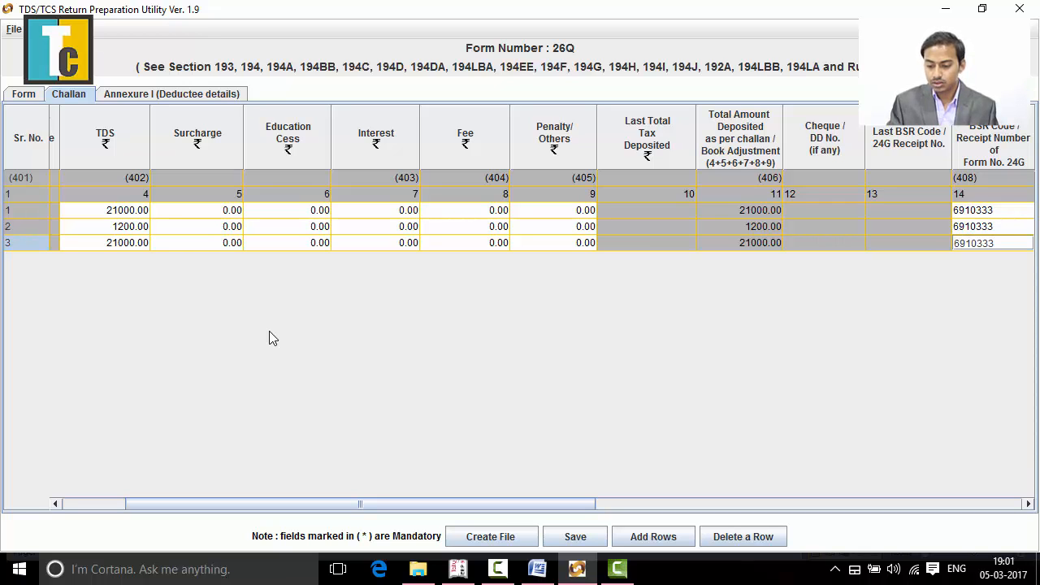
key("Tab")
key("Tab")
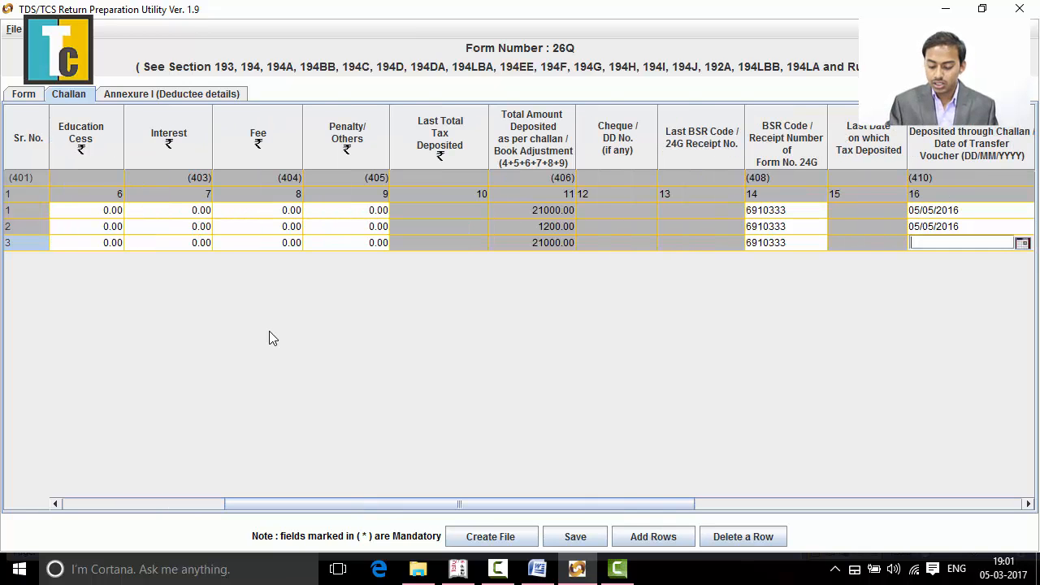
- Enter 05/05/2016 as the deposit date of the third challan row
type("5")
key("BackSpace")
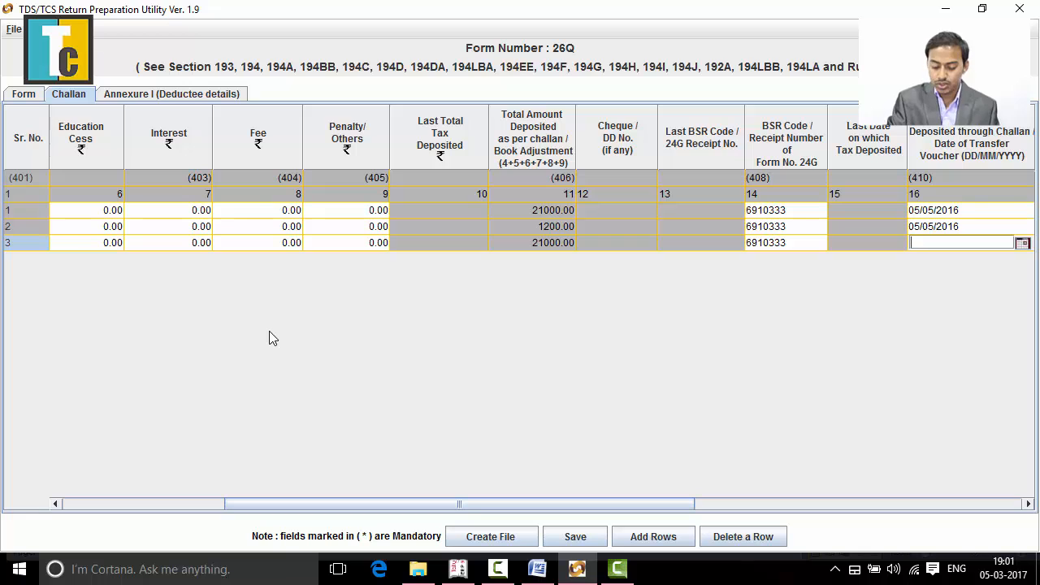
type("05/05/")
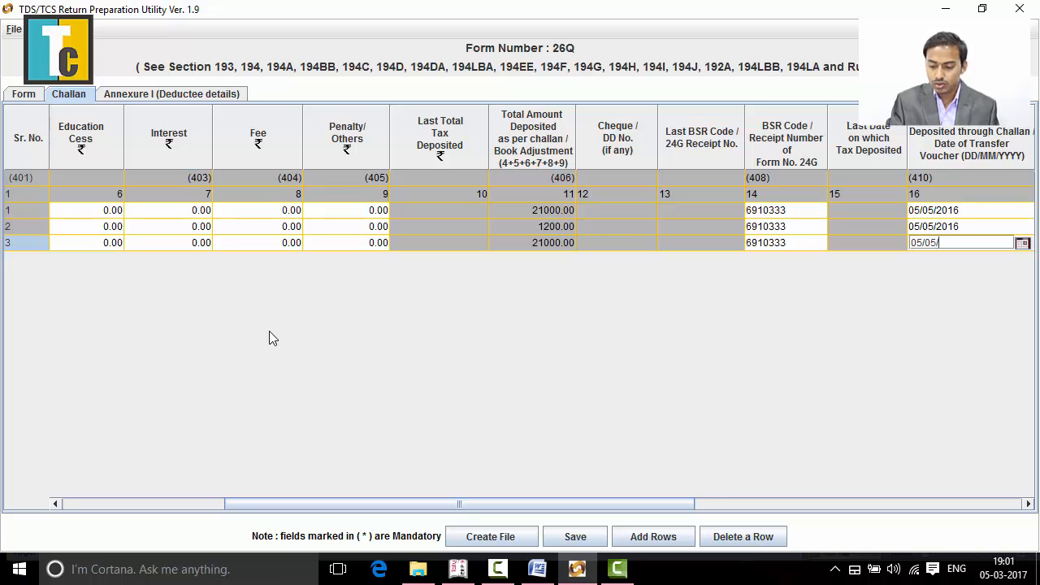
type("2016")
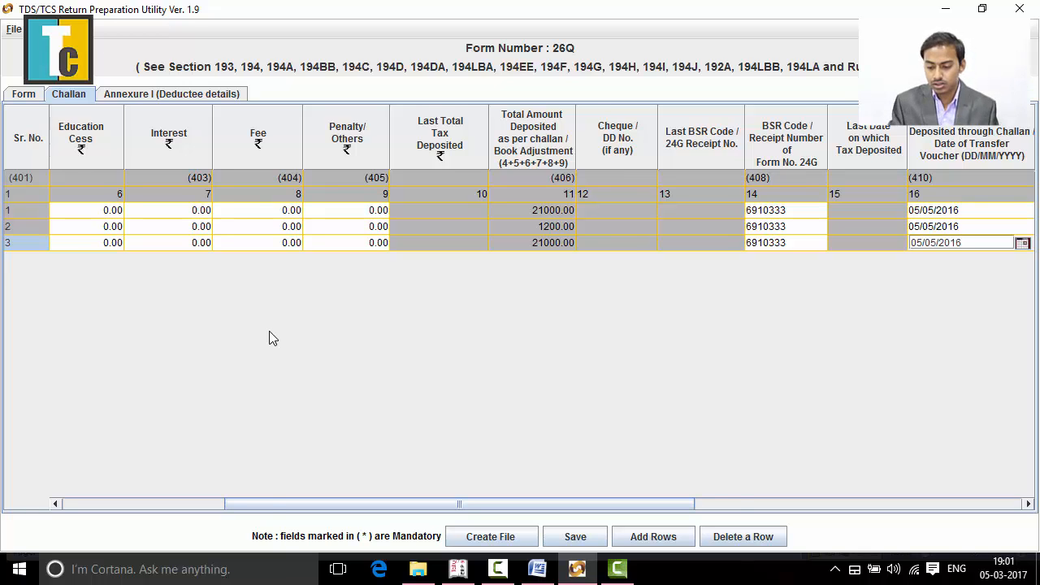
key("Tab")
key("Tab")
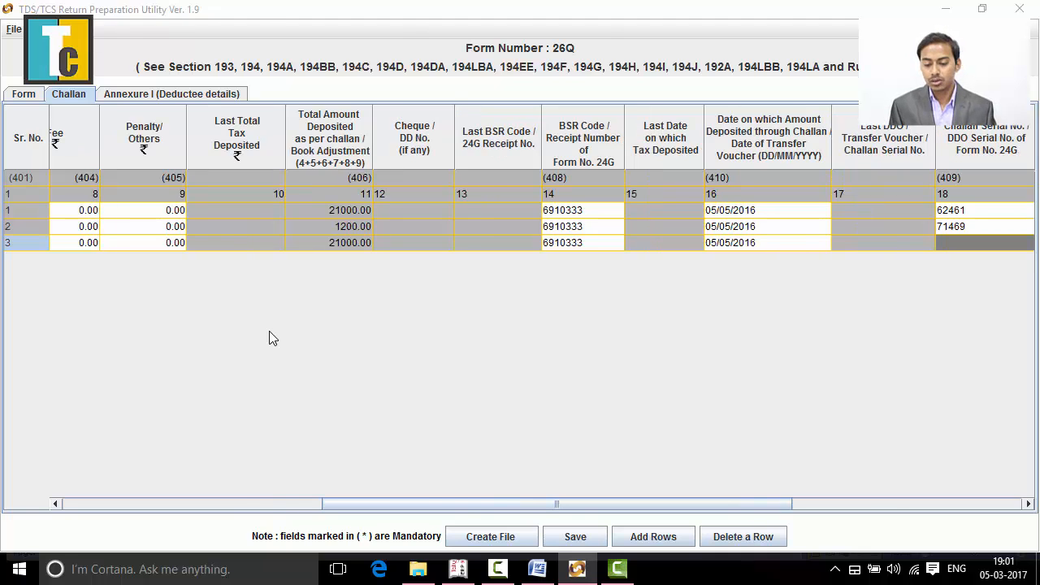
- Copy the section 194I challan's serial number from the Word document and enter 62761 as the third row's challan serial number
key("alt+Tab")
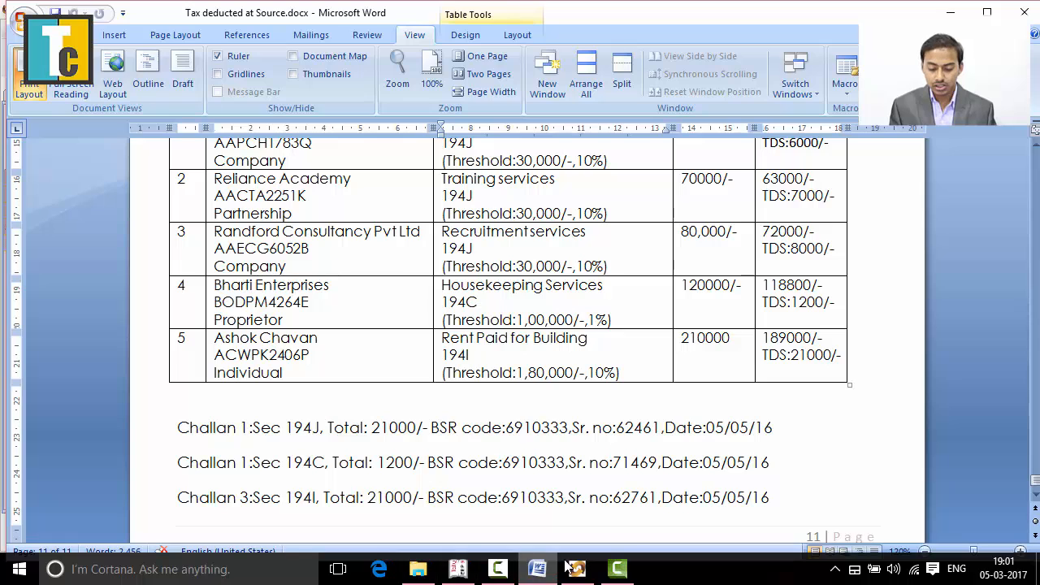
left_click(614, 498)
left_click_drag(625, 499, 660, 499)
key("ctrl+c")
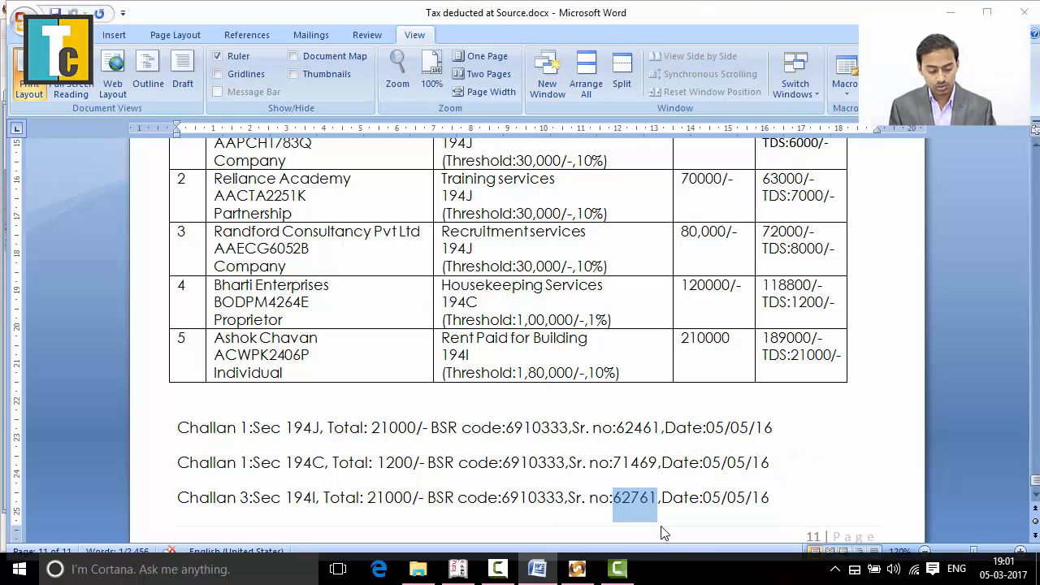
key("alt+Tab")
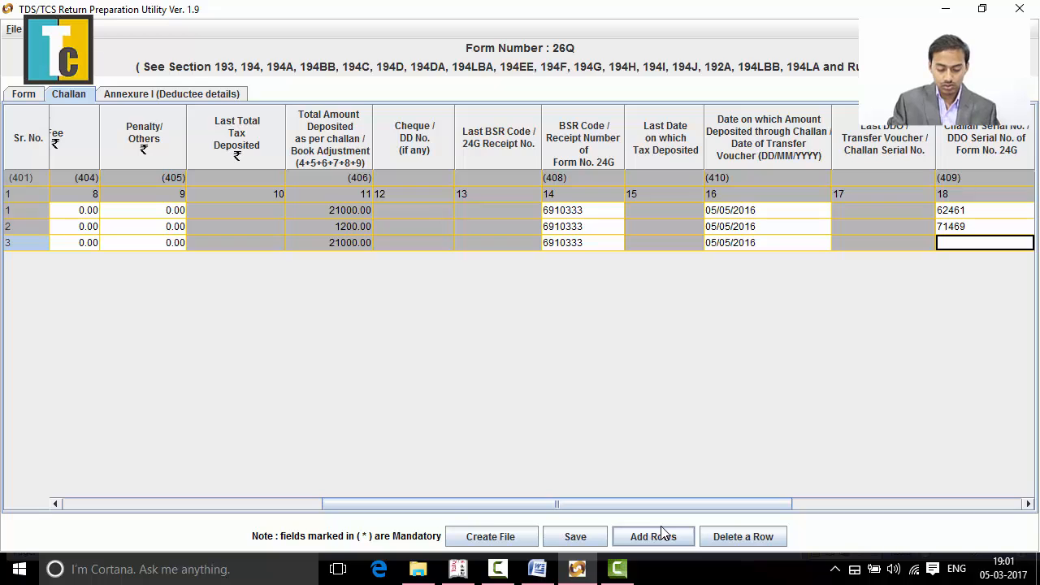
key("ctrl+v")
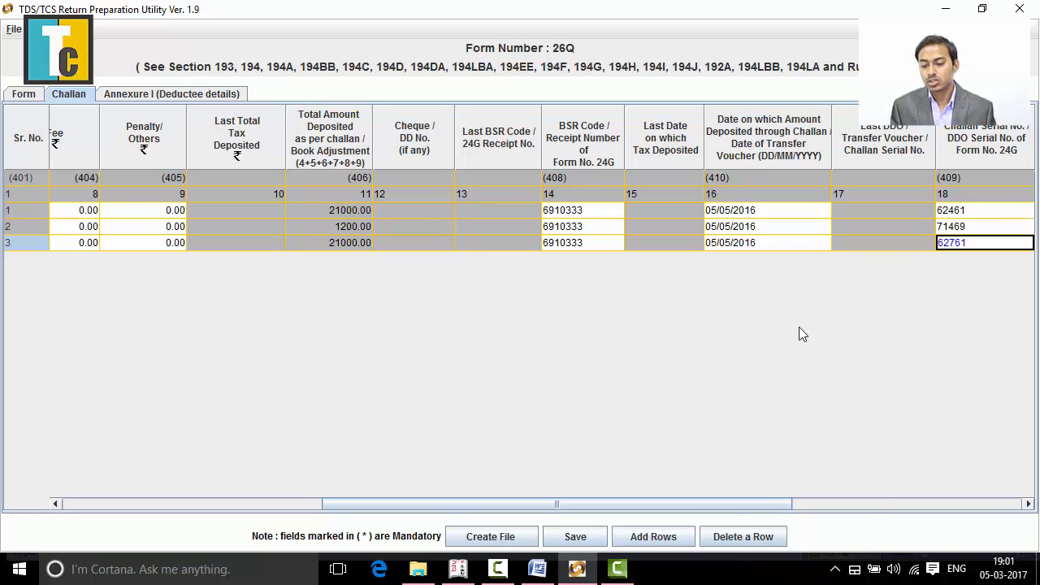
- Set the third challan row's book adjustment mode to No and its interest to be allocated to 0
key("Tab")
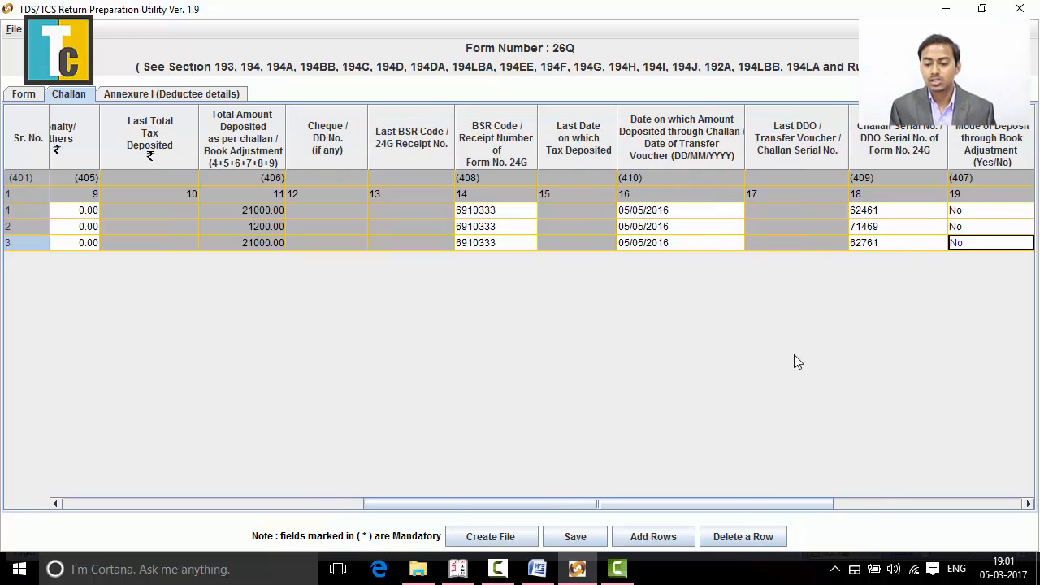
key("Tab")
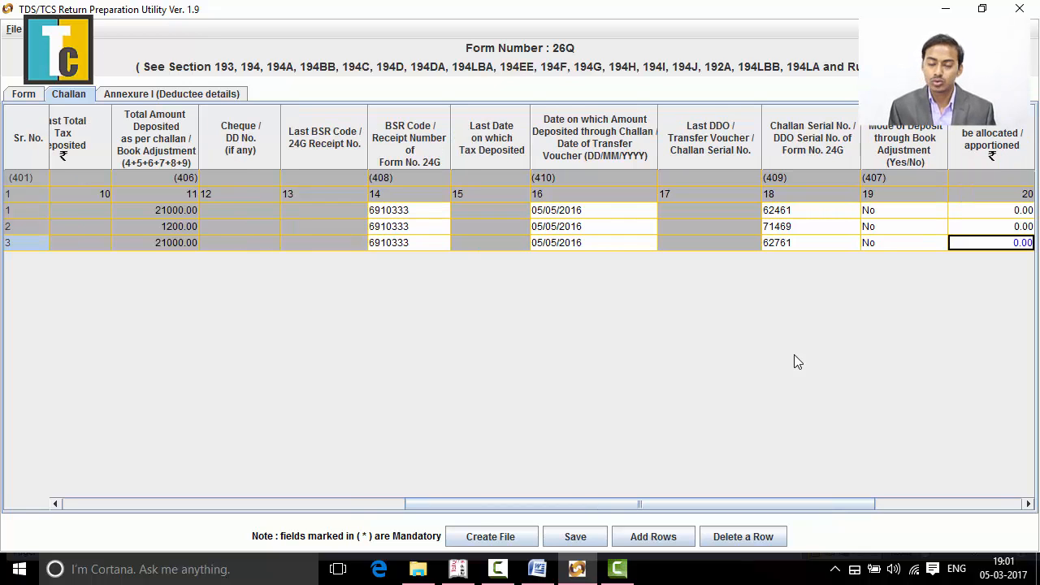
key("Tab")
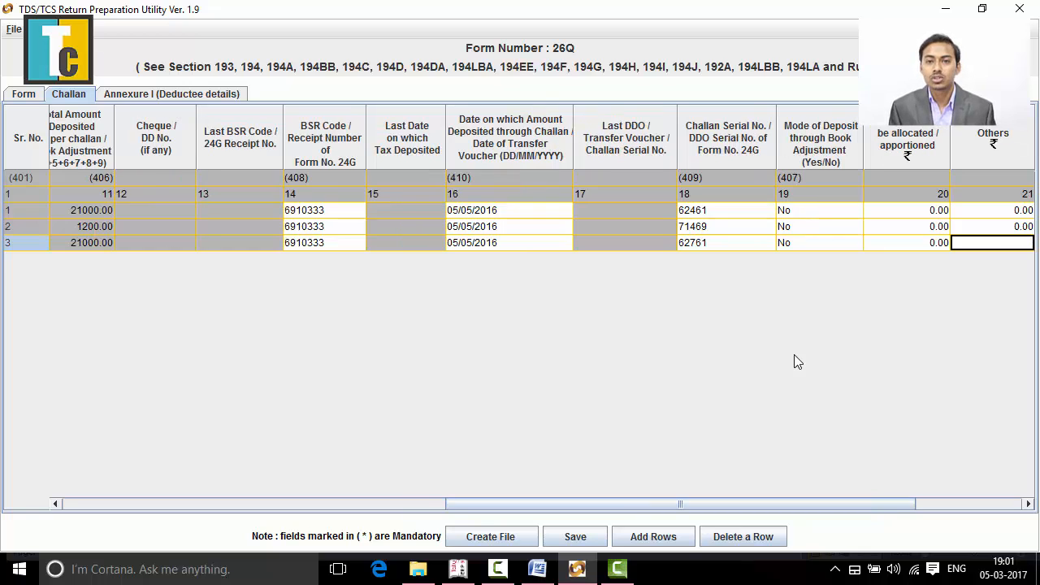
- Set the Others amount (column 21) of the third challan row to 0
key("Right")
key("Left")
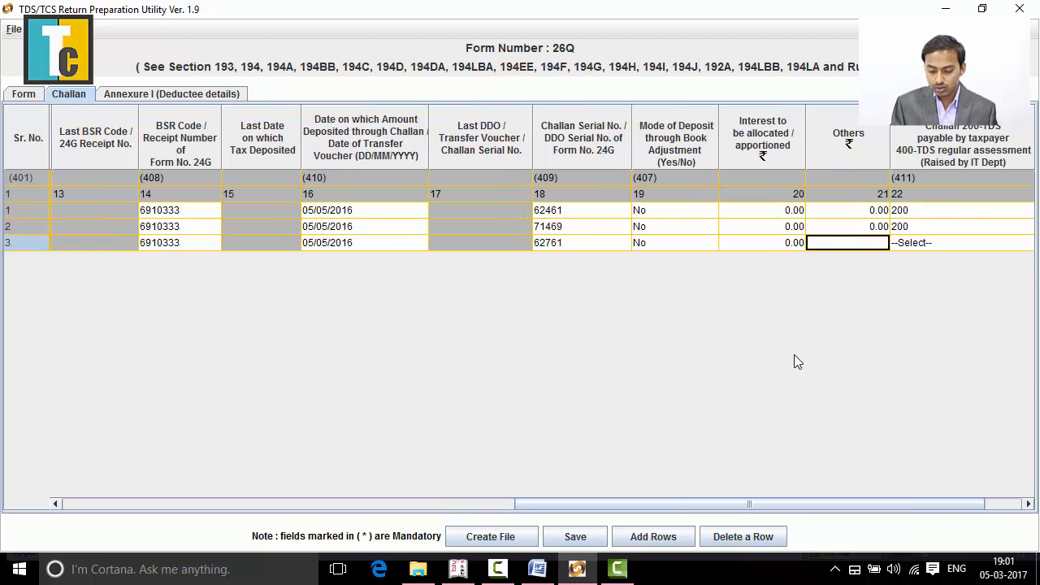
type("0")
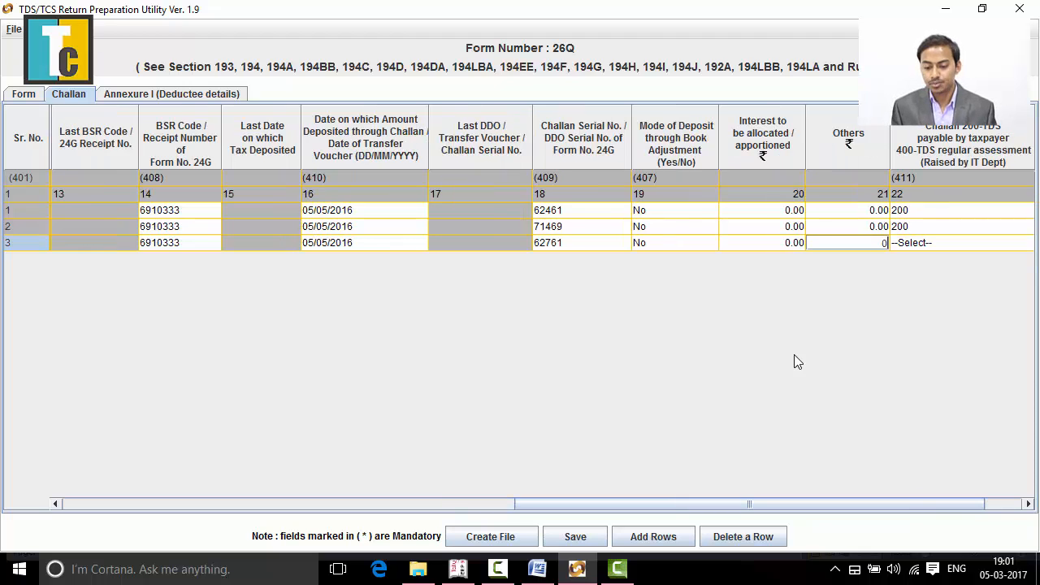
key("Tab")
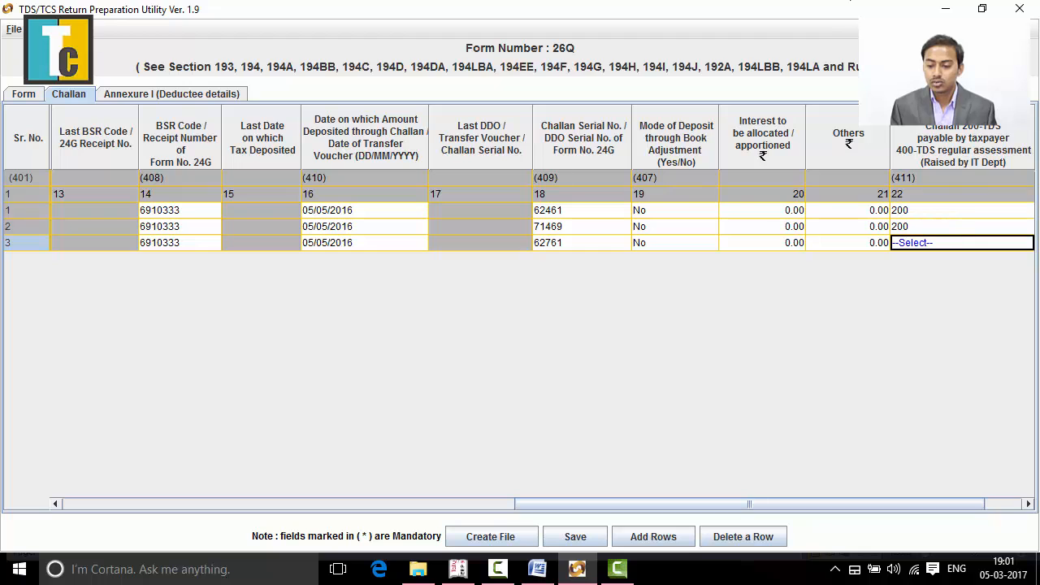
- Set the challan minor head (column 22) of the third challan row to 200
left_click(972, 242)
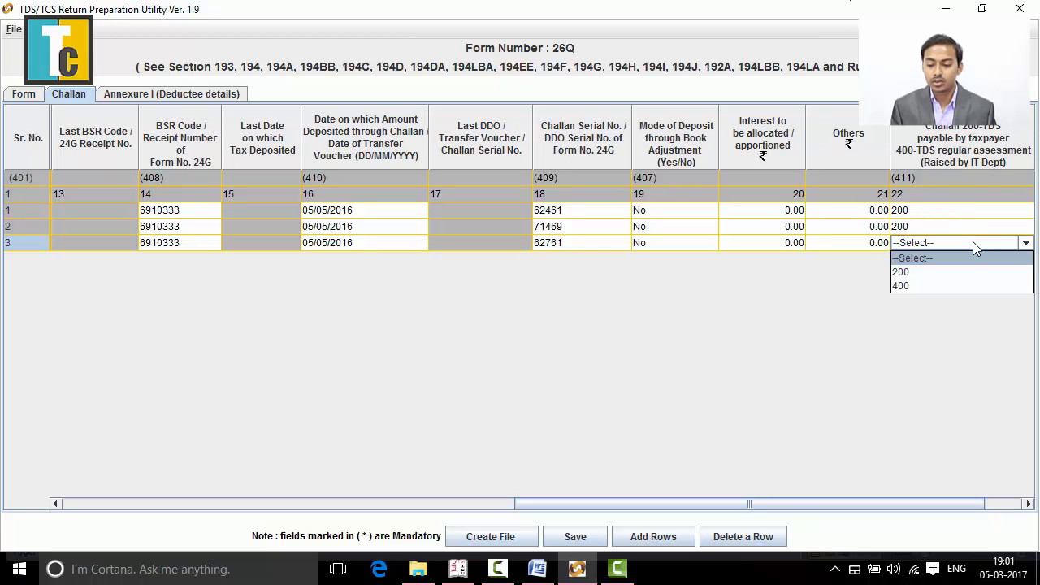
left_click(965, 271)
key("Tab")
key("Tab")
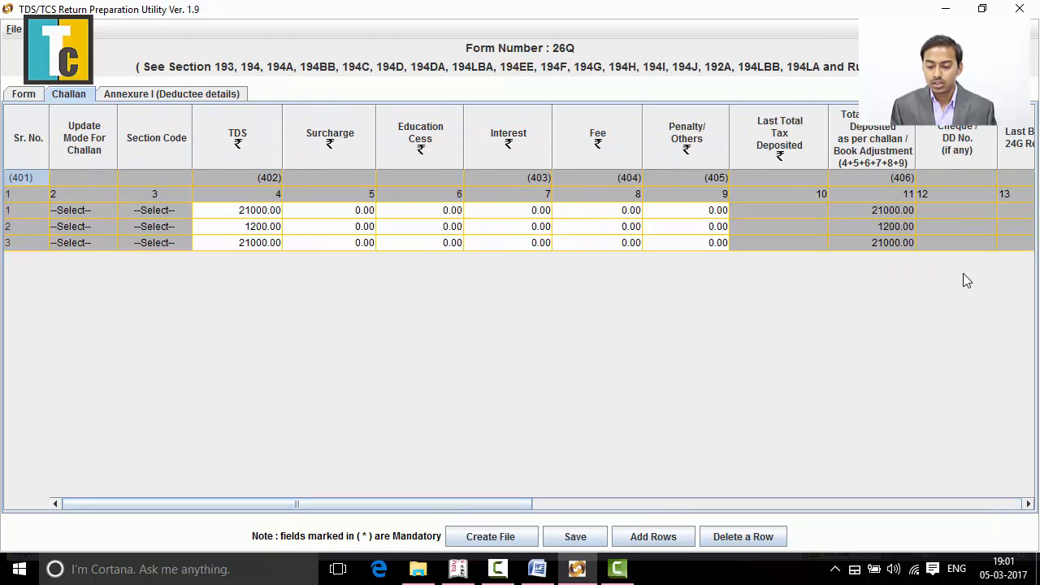